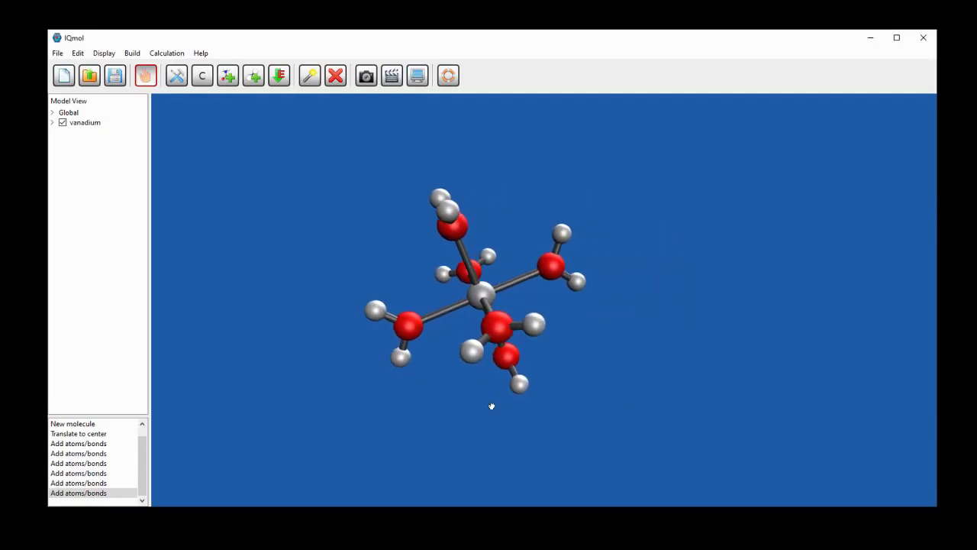
Step: Switch IQmol to atom selection mode on the finished hexaaqua vanadium model
{"action": "left_click", "coordinate": [311, 79]}
Step: Measure the V–O distance between vanadium and one oxygen, about 2.136 Å
{"action": "left_click", "coordinate": [477, 290]}
{"action": "left_click", "coordinate": [548, 270], "text": "shift"}
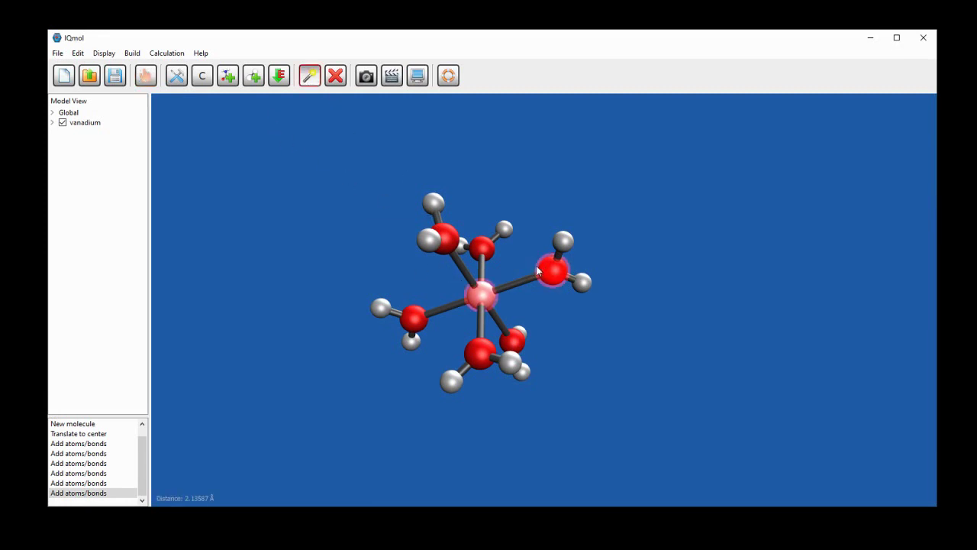
{"action": "key", "text": "ctrl+k"}
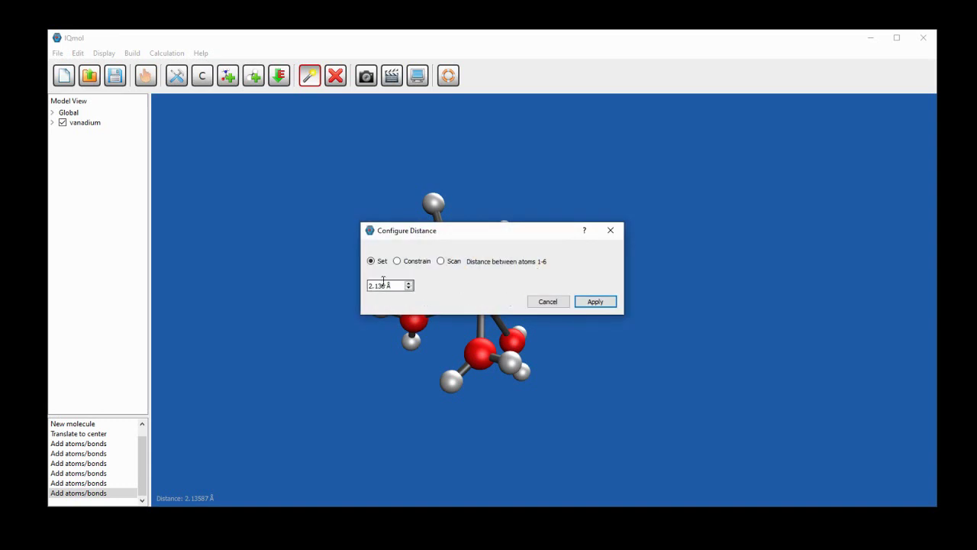
{"action": "left_click", "coordinate": [548, 302]}
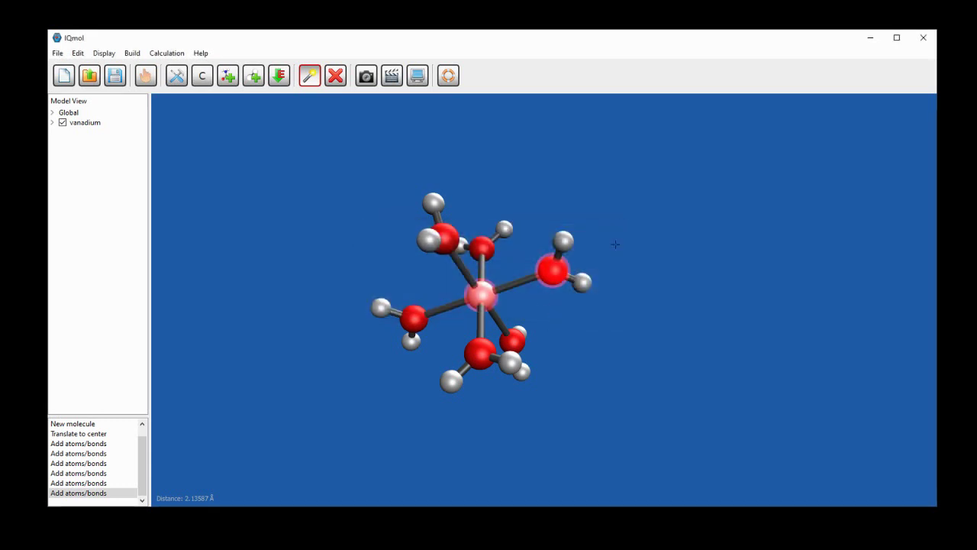
Step: Rotate the molecule to inspect its geometry, then bring up the Vanadium Hexaaqua folder
{"action": "left_click", "coordinate": [142, 81]}
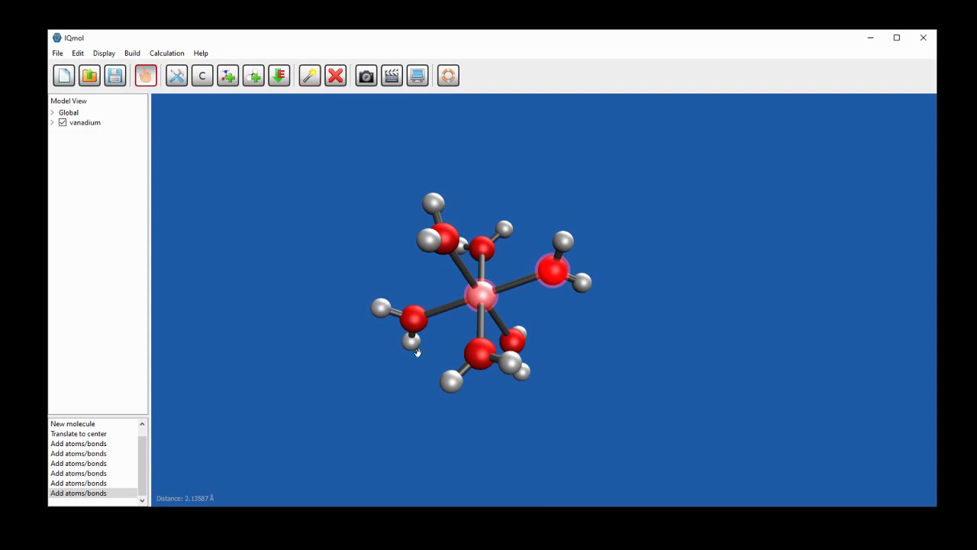
{"action": "left_click_drag", "start_coordinate": [417, 352], "coordinate": [632, 295]}
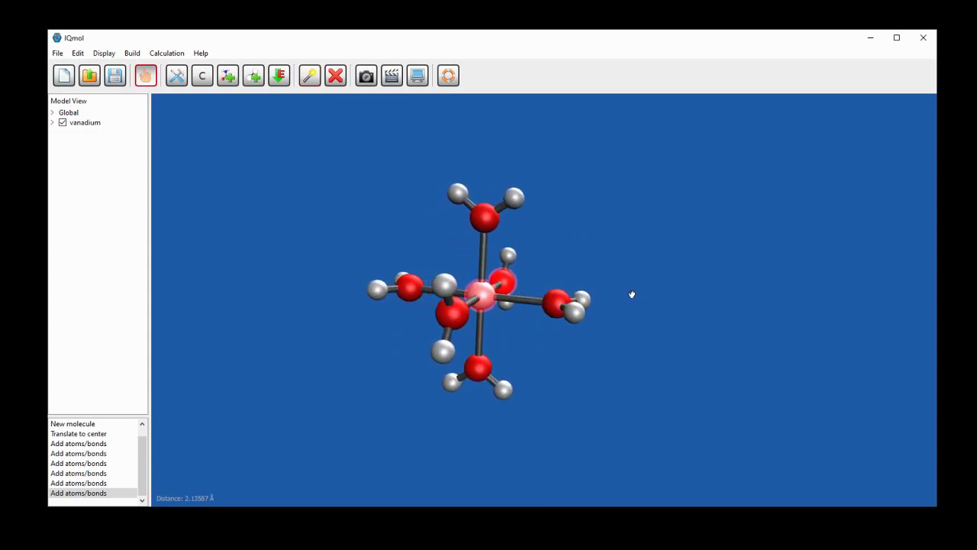
{"action": "left_click_drag", "start_coordinate": [707, 329], "coordinate": [425, 375]}
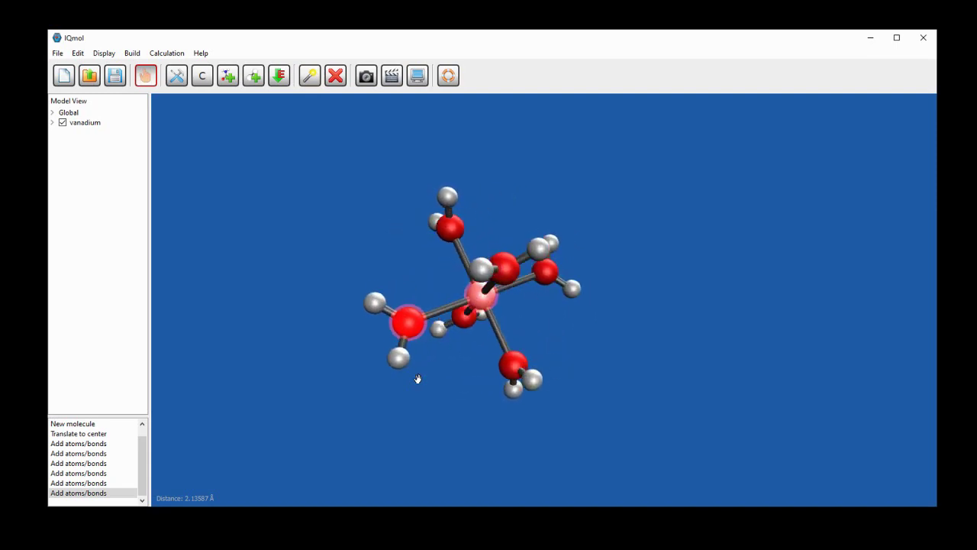
{"action": "left_click", "coordinate": [153, 534]}
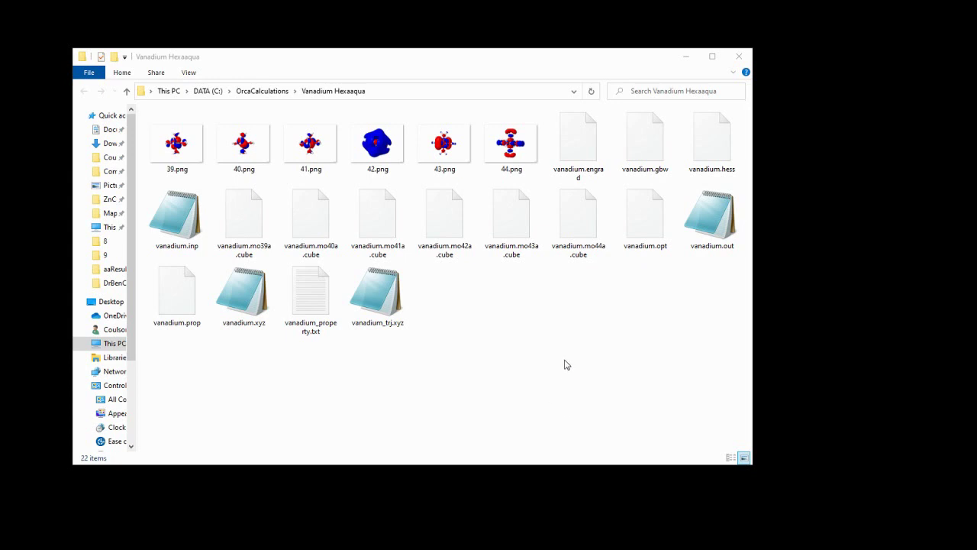
Step: Create a new folder named TDDFT inside Vanadium Hexaaqua
{"action": "right_click", "coordinate": [451, 299]}
{"action": "mouse_move", "coordinate": [511, 452]}
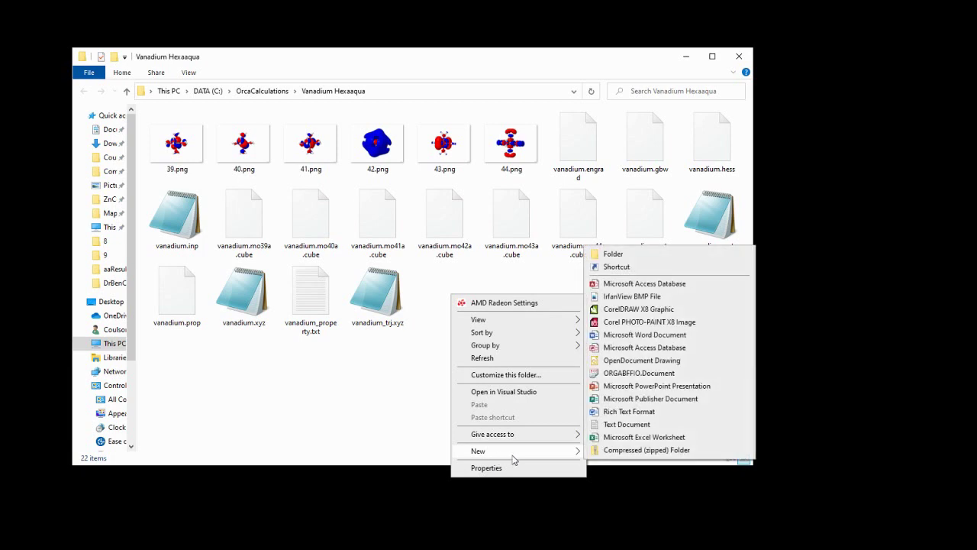
{"action": "left_click", "coordinate": [623, 255]}
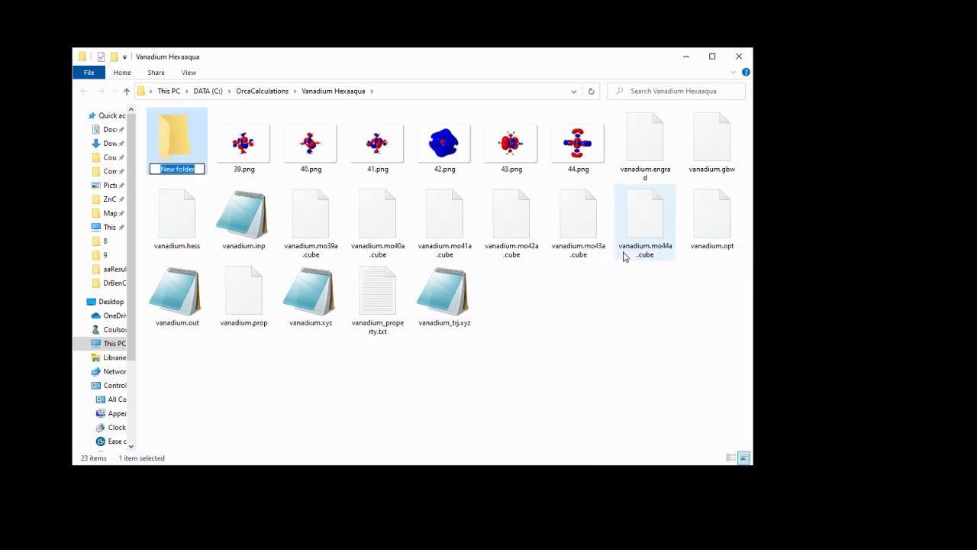
{"action": "type", "text": "TDDFT"}
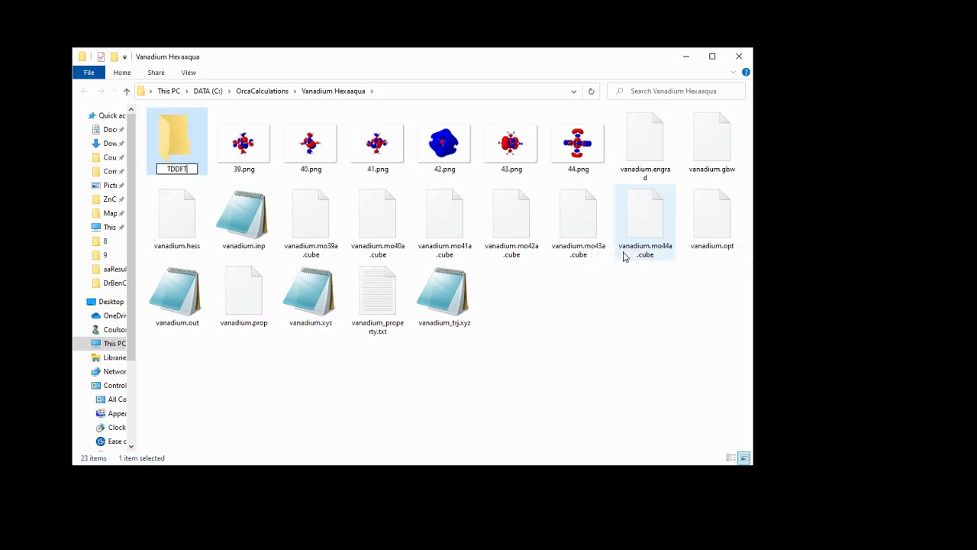
{"action": "left_click", "coordinate": [644, 339]}
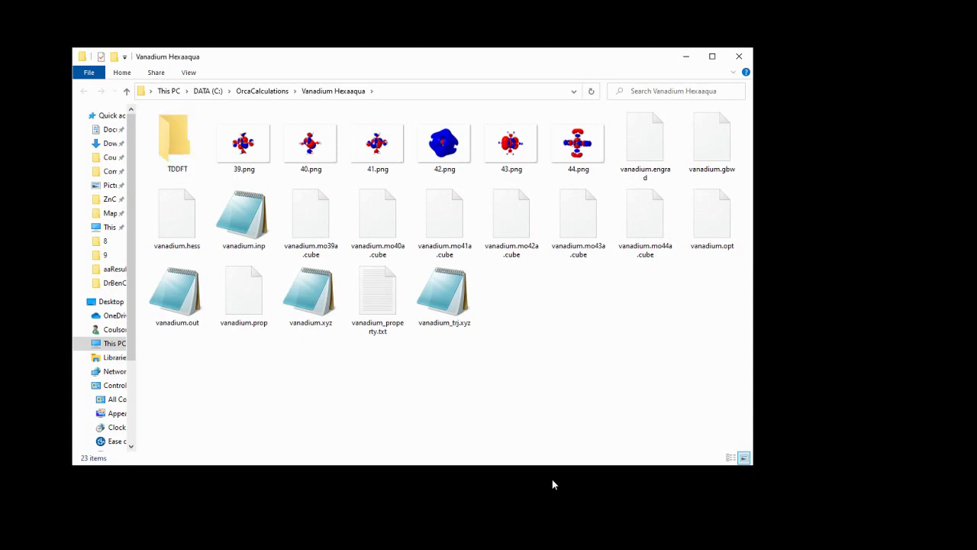
Step: Copy vanadium.xyz into the TDDFT folder
{"action": "left_click", "coordinate": [329, 324]}
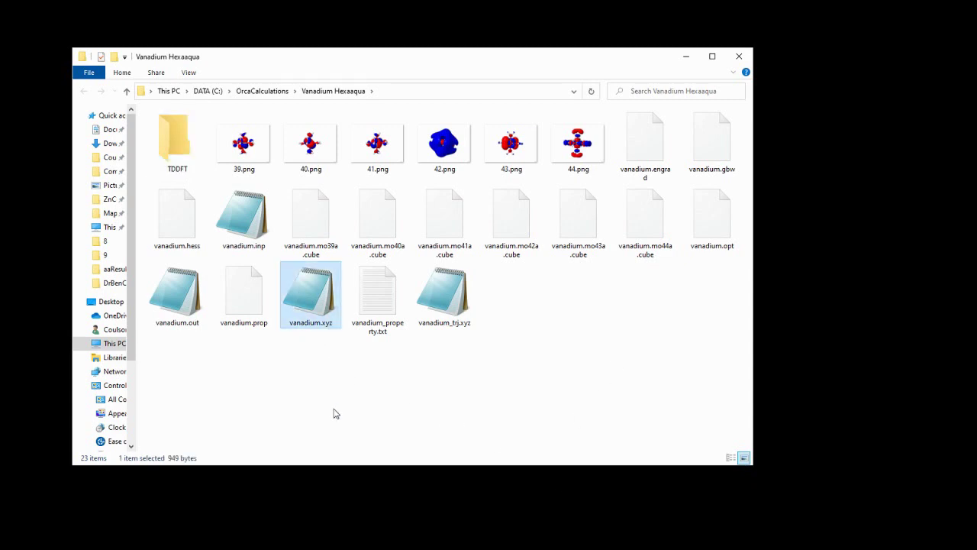
{"action": "left_click", "coordinate": [173, 147]}
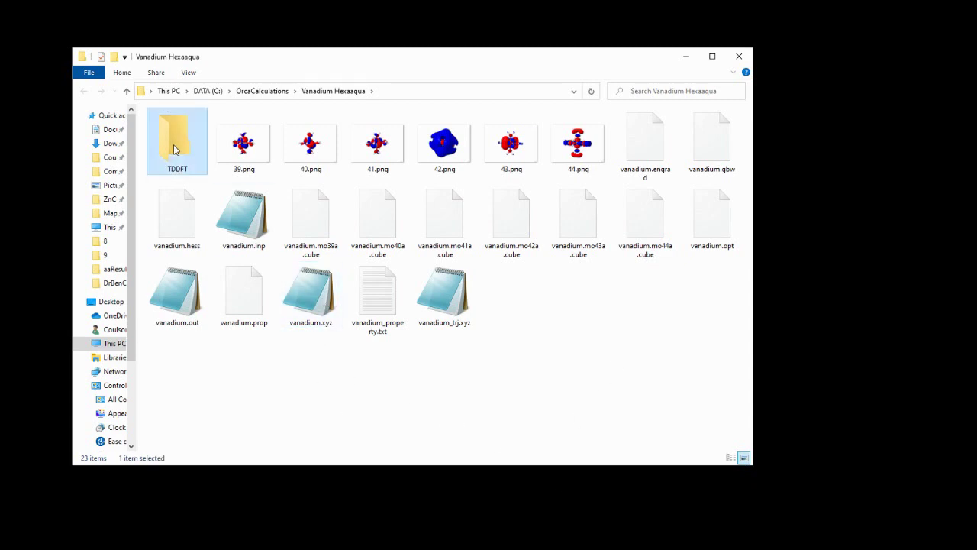
{"action": "double_click", "coordinate": [174, 149]}
{"action": "key", "text": "ctrl+v"}
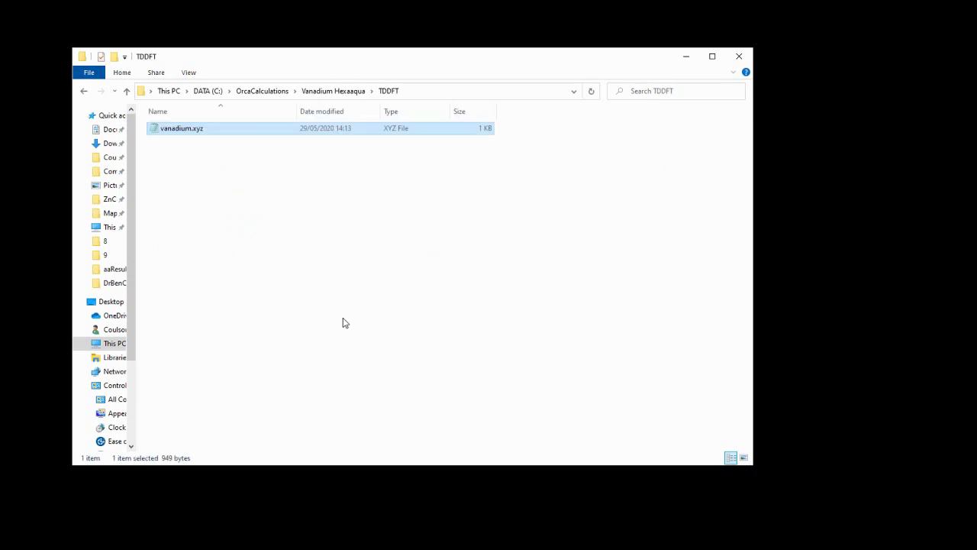
{"action": "left_click", "coordinate": [343, 323]}
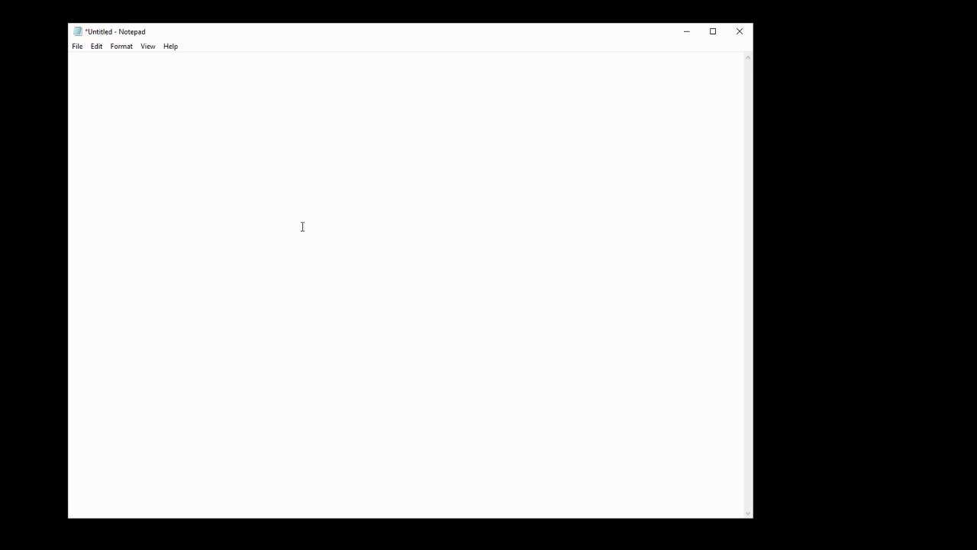
Step: Type the keyword line '! PBE0 D3BJ RIJCOSX CPCM(Water)' in the new document
{"action": "type", "text": "! PBE0 "}
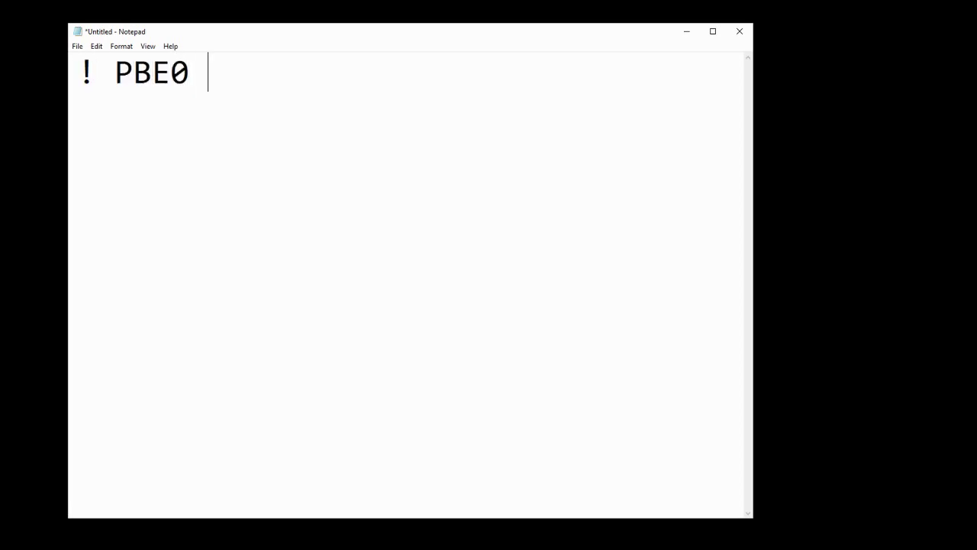
{"action": "type", "text": "D3"}
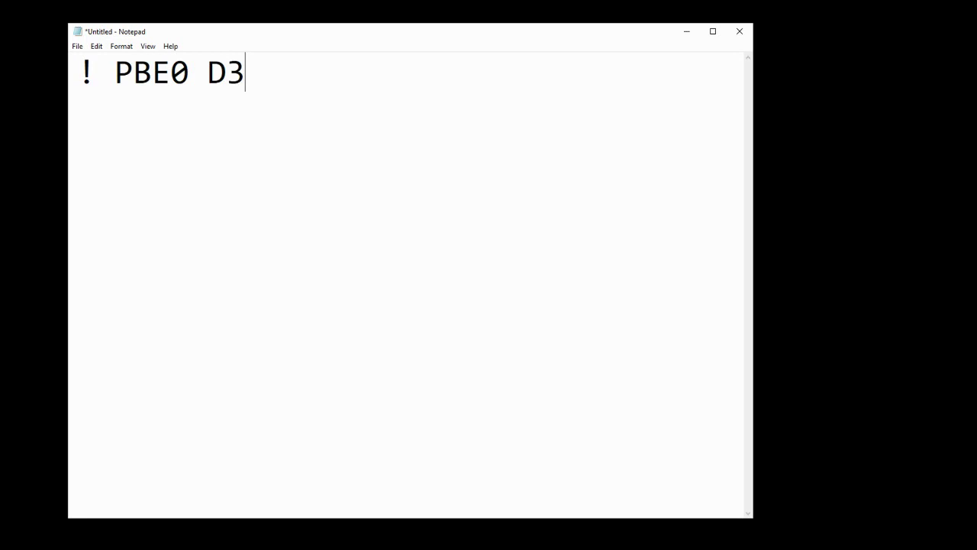
{"action": "type", "text": "BJ "}
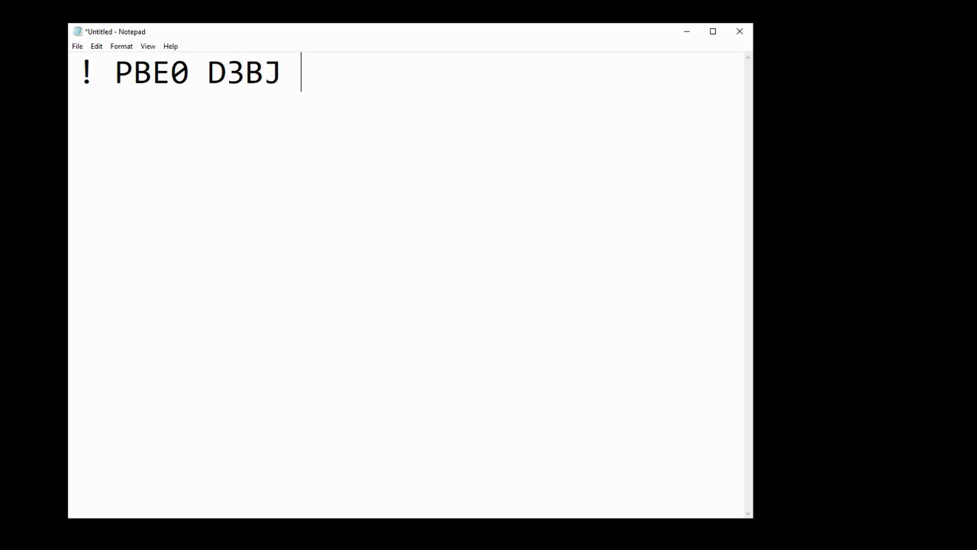
{"action": "type", "text": "RIJCO"}
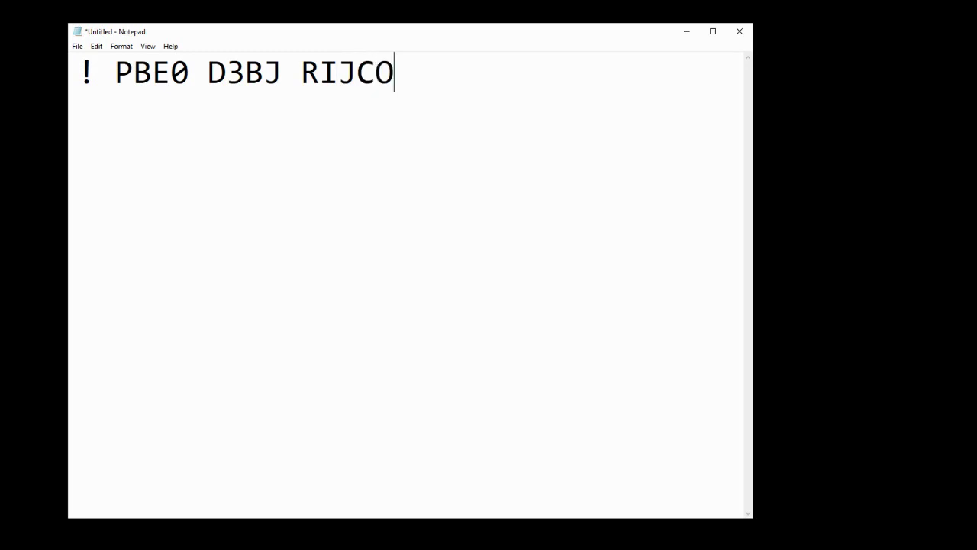
{"action": "type", "text": "SX"}
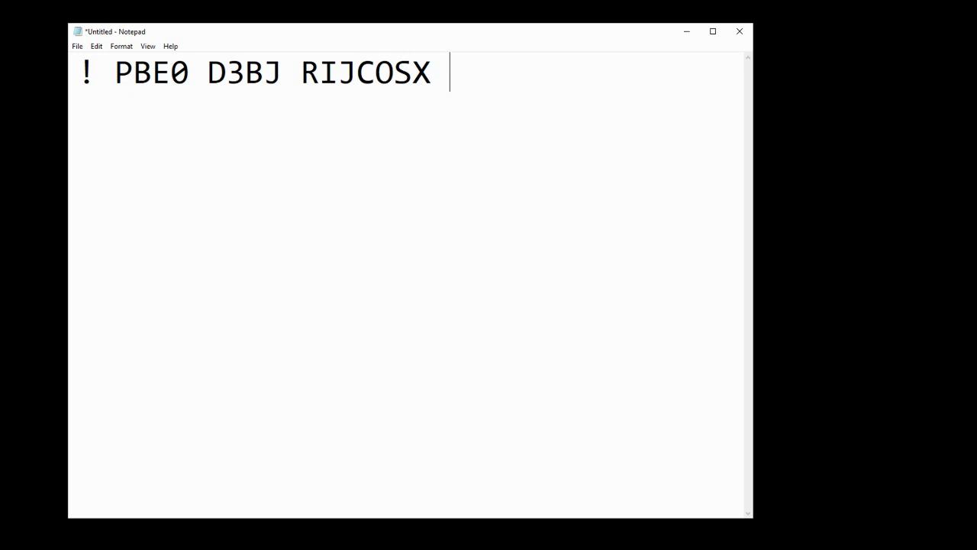
{"action": "type", "text": "CPC"}
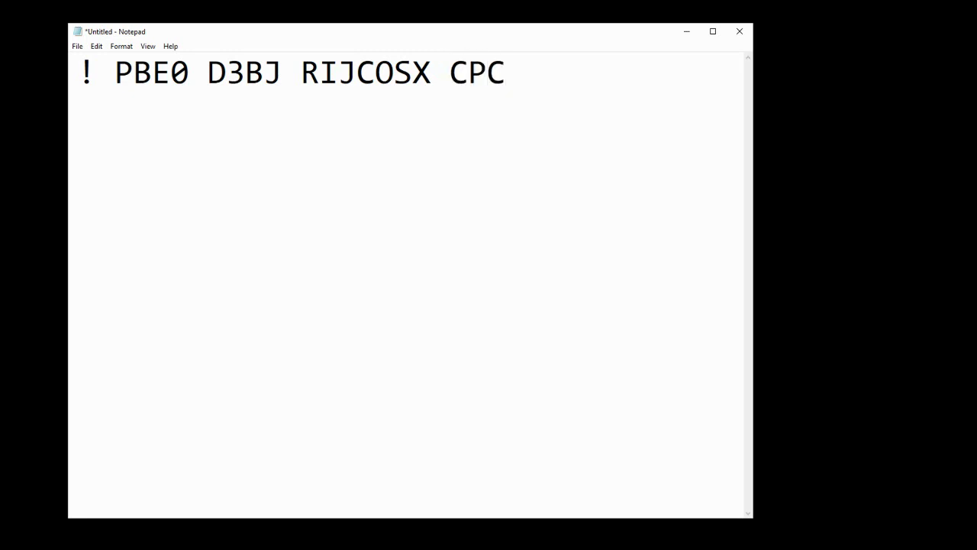
{"action": "type", "text": "M(Water)"}
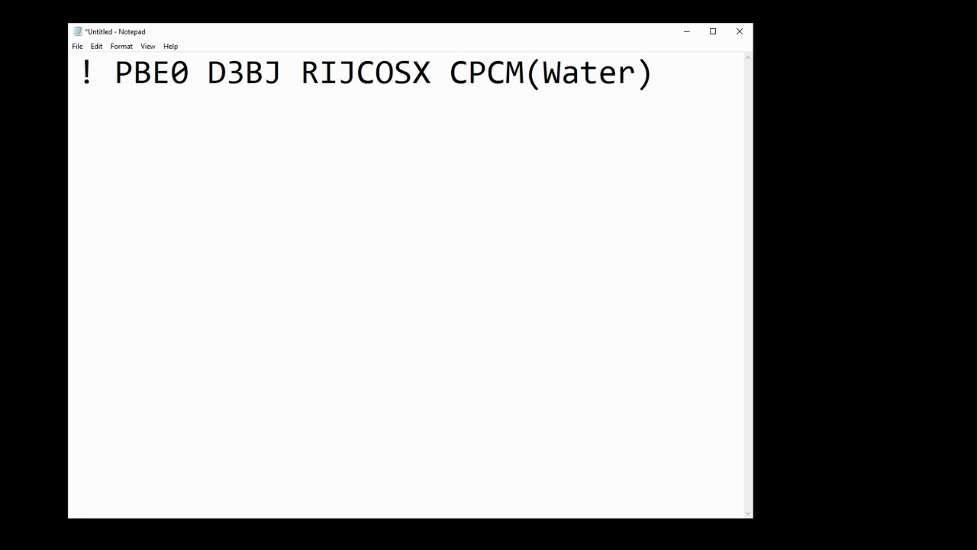
{"action": "key", "text": "Return"}
Step: Add a '% tddft' block with nroots 50 and maxdim 5 closed by end, then begin '* xyzfile 2 4'
{"action": "type", "text": "% tddft"}
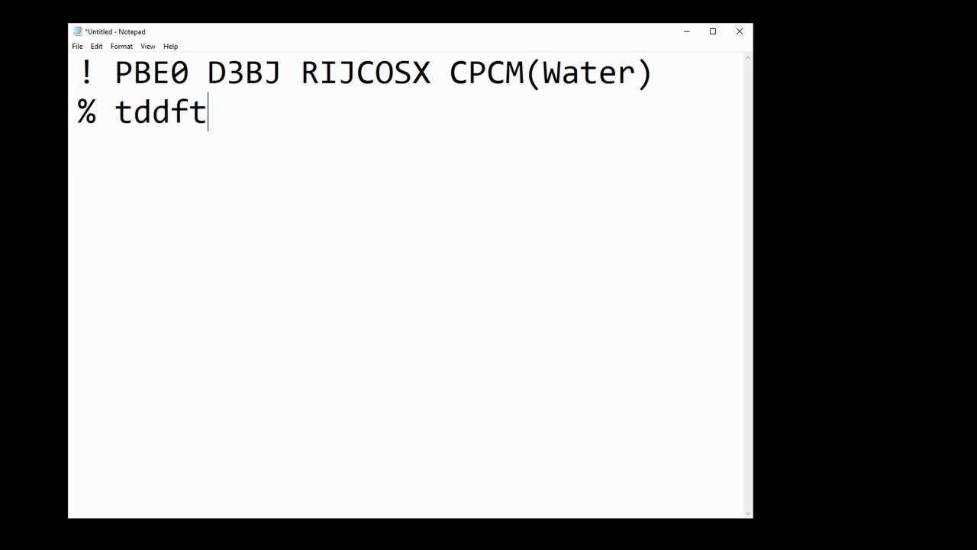
{"action": "key", "text": "Return"}
{"action": "type", "text": "nroots "}
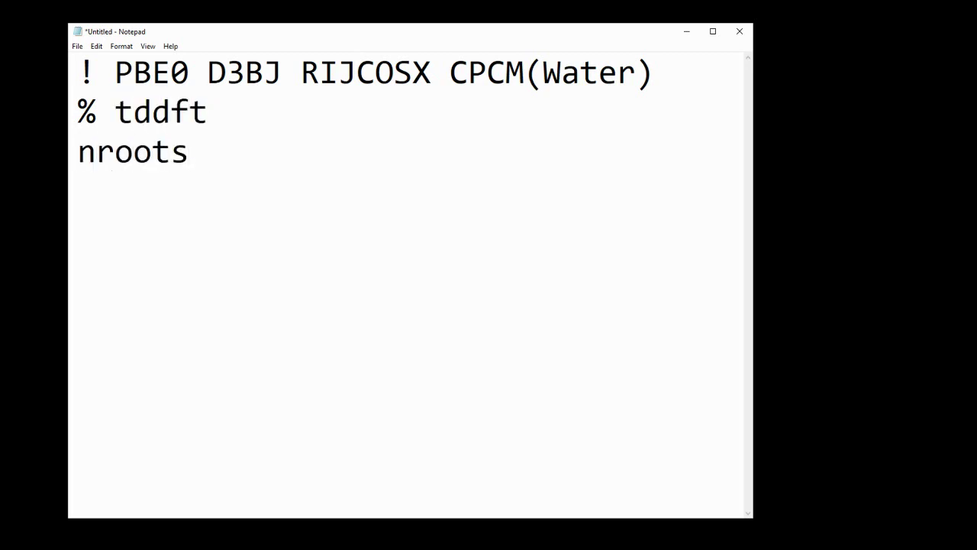
{"action": "type", "text": "50"}
{"action": "key", "text": "Return"}
{"action": "type", "text": "maxdim"}
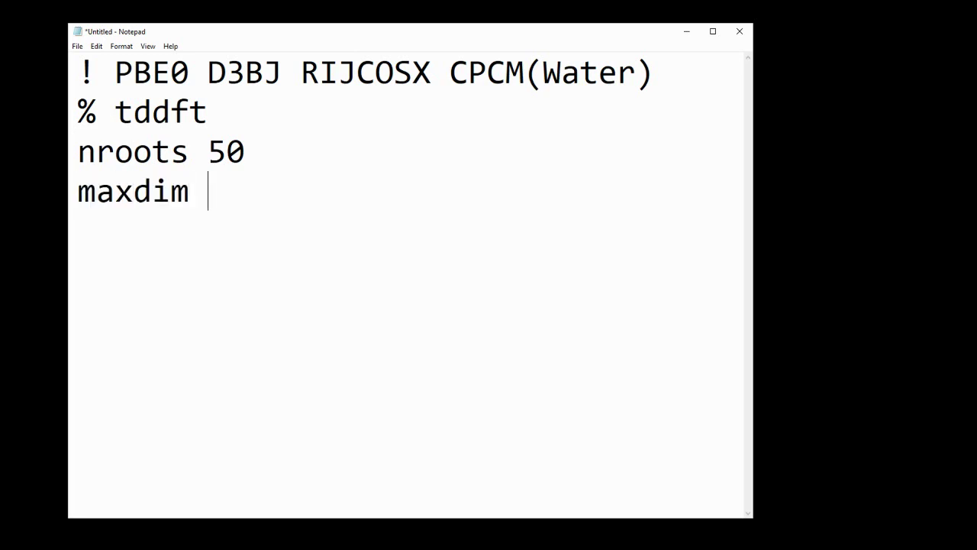
{"action": "type", "text": " 5"}
{"action": "key", "text": "Return"}
{"action": "type", "text": "end"}
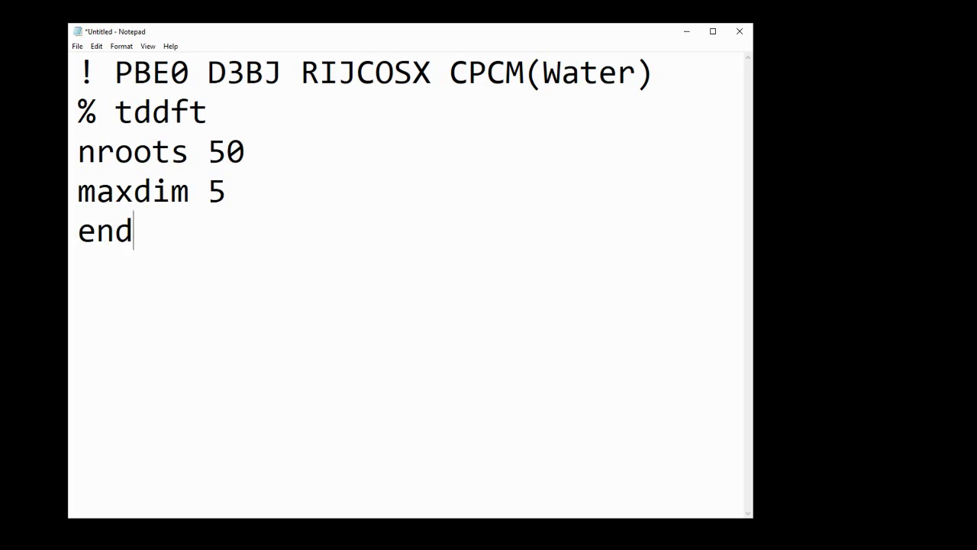
{"action": "key", "text": "Return"}
{"action": "type", "text": "* xyzfile "}
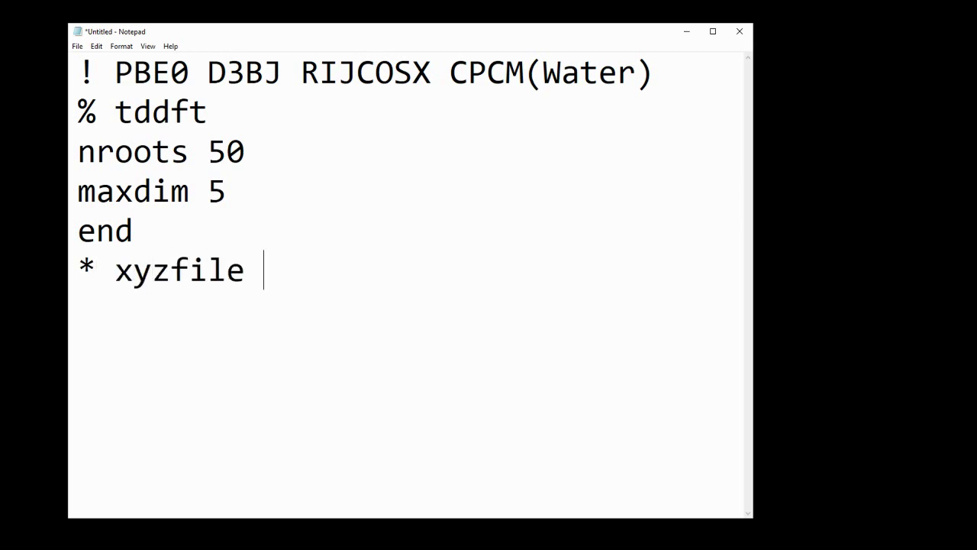
{"action": "type", "text": "2 4"}
Step: Complete the last line as '* xyzfile 2 4 vanadium.xyz *'
{"action": "type", "text": "vanadi"}
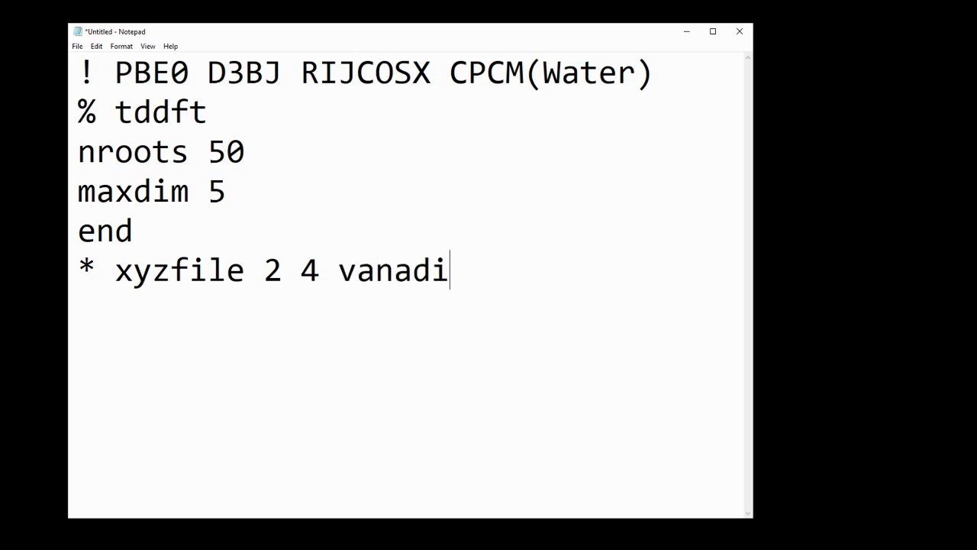
{"action": "type", "text": "um.xyz"}
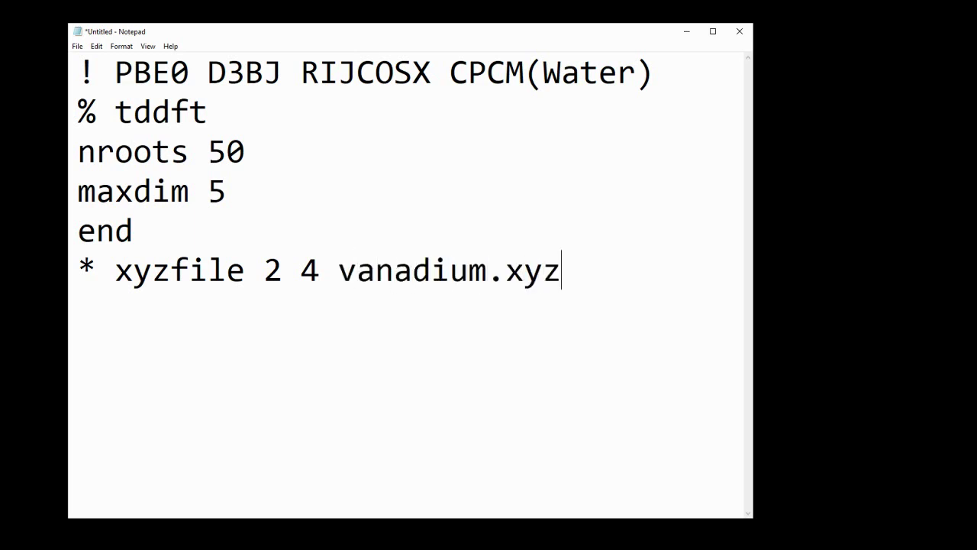
{"action": "type", "text": " *"}
{"action": "left_click", "coordinate": [77, 45]}
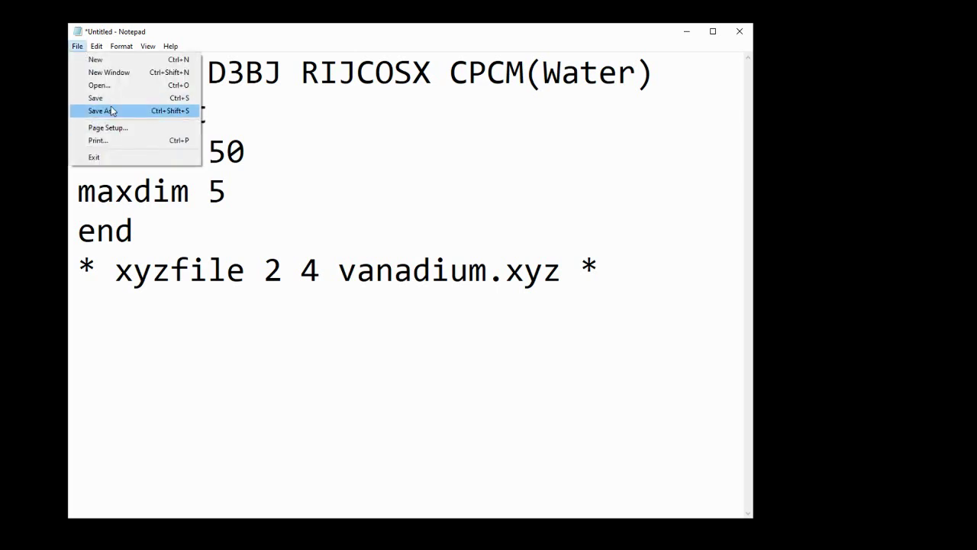
Step: Save the input as tddft.inp (All Files type) in the TDDFT folder and close Notepad
{"action": "left_click", "coordinate": [113, 111]}
{"action": "double_click", "coordinate": [215, 141]}
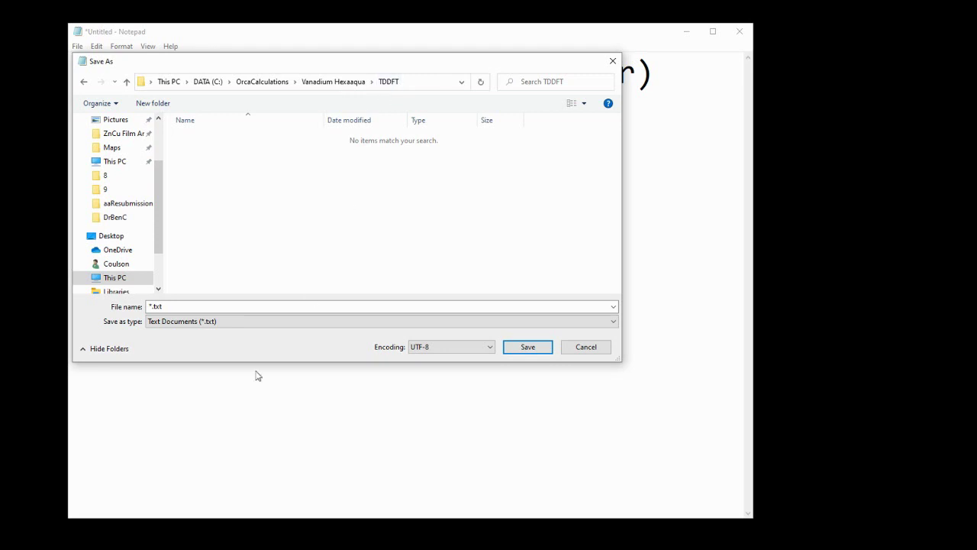
{"action": "left_click", "coordinate": [258, 307]}
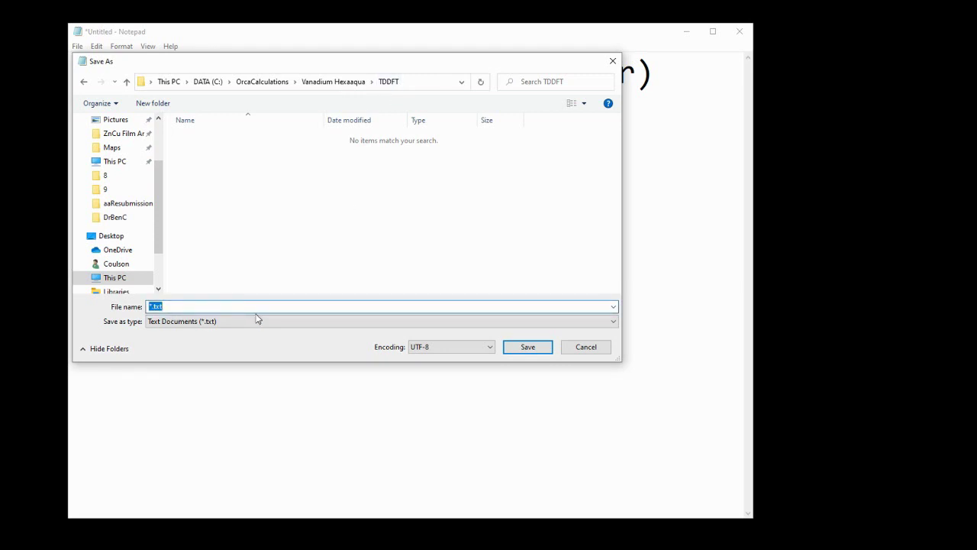
{"action": "type", "text": "tddft.inp"}
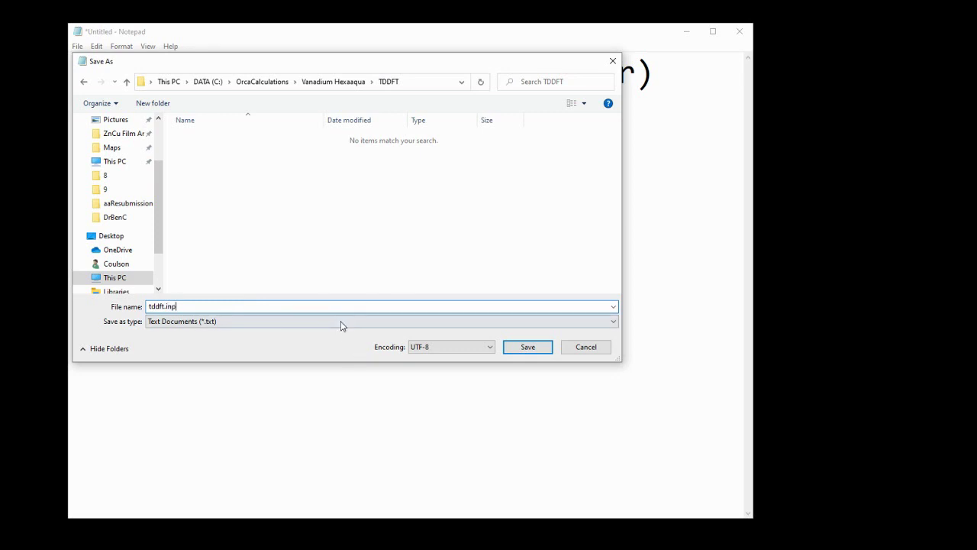
{"action": "left_click", "coordinate": [341, 321]}
{"action": "left_click", "coordinate": [240, 343]}
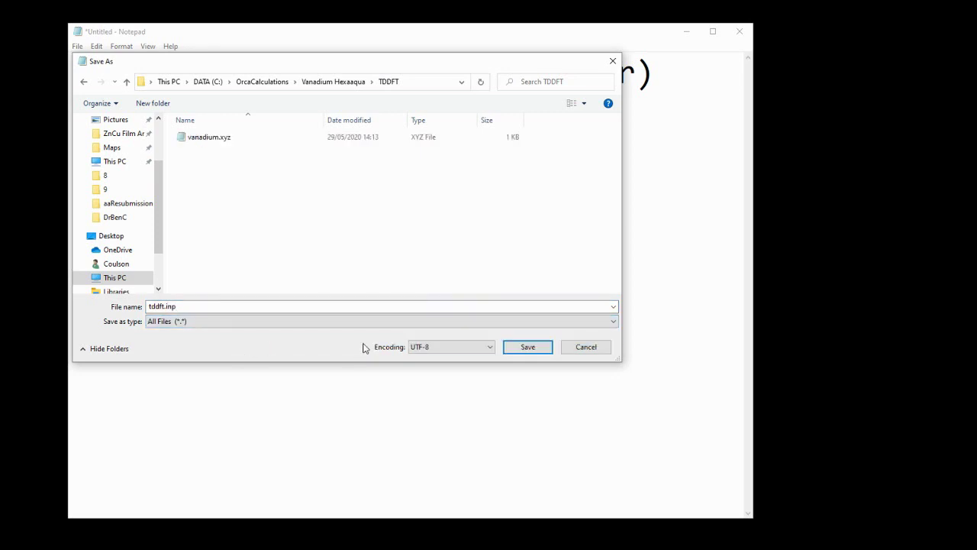
{"action": "left_click", "coordinate": [527, 348]}
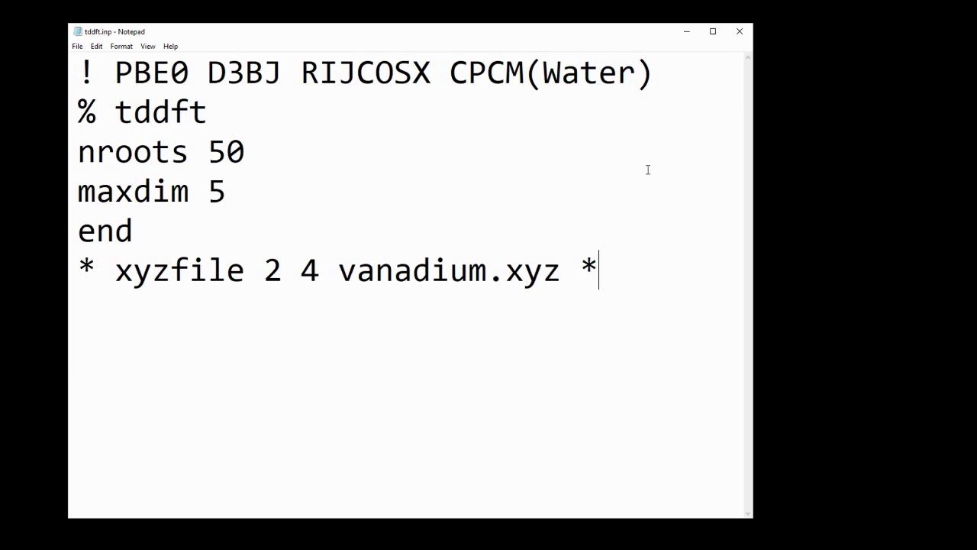
{"action": "left_click", "coordinate": [744, 33]}
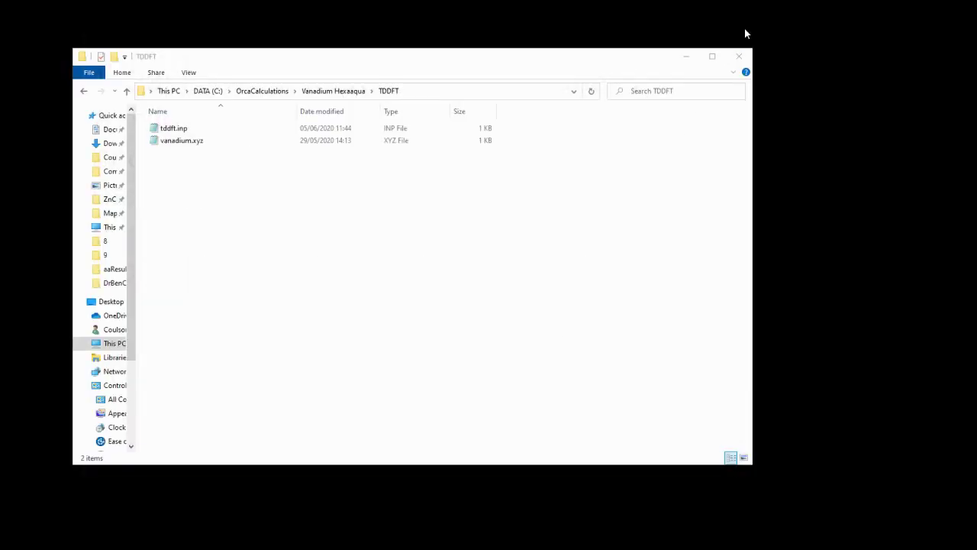
Step: Select vanadium.xyz in the TDDFT folder, then select the folder path in the address bar
{"action": "left_click", "coordinate": [189, 142]}
{"action": "left_click", "coordinate": [440, 91]}
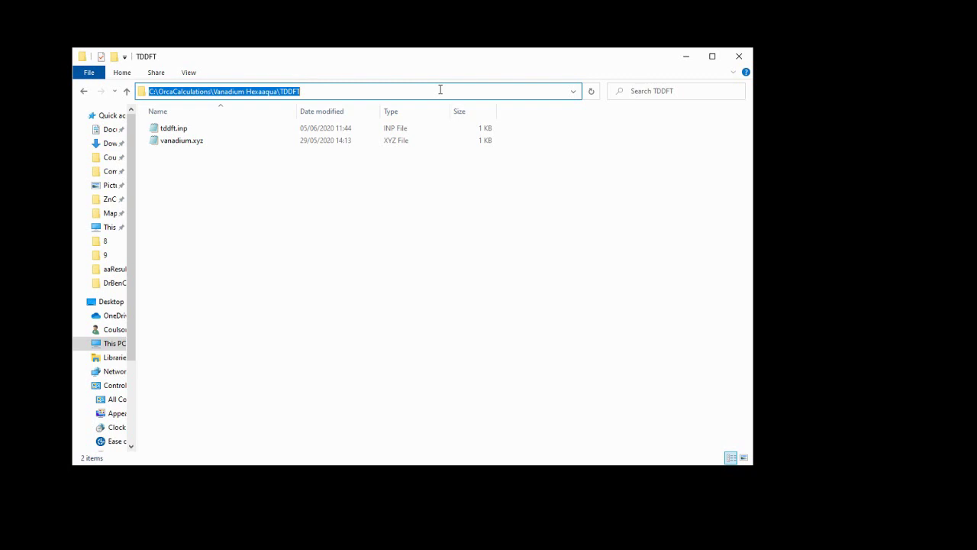
Step: Open Command Prompt in the TDDFT folder with cmd and run 'orca tddft.inp>tddft.out'
{"action": "type", "text": "cmd"}
{"action": "key", "text": "Return"}
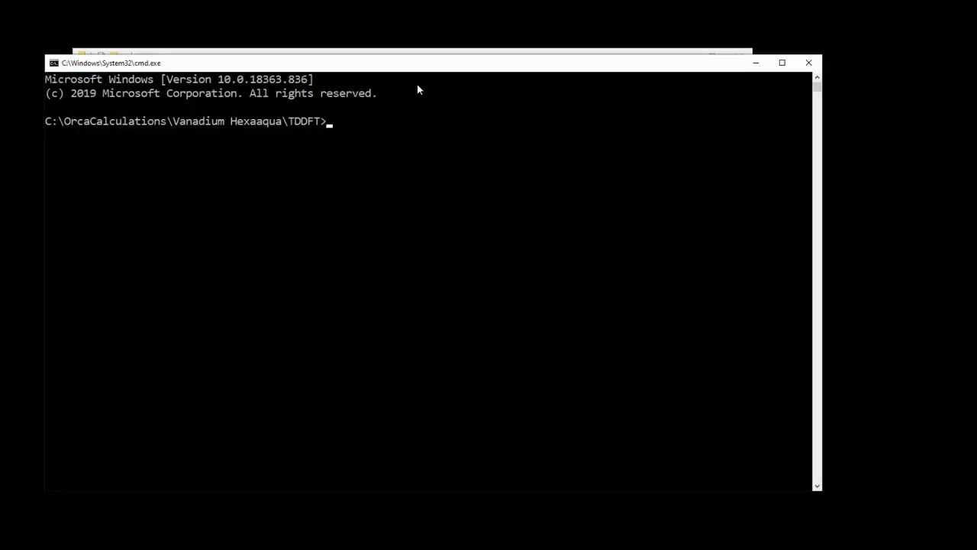
{"action": "type", "text": "orca tddft.inp>tddft."}
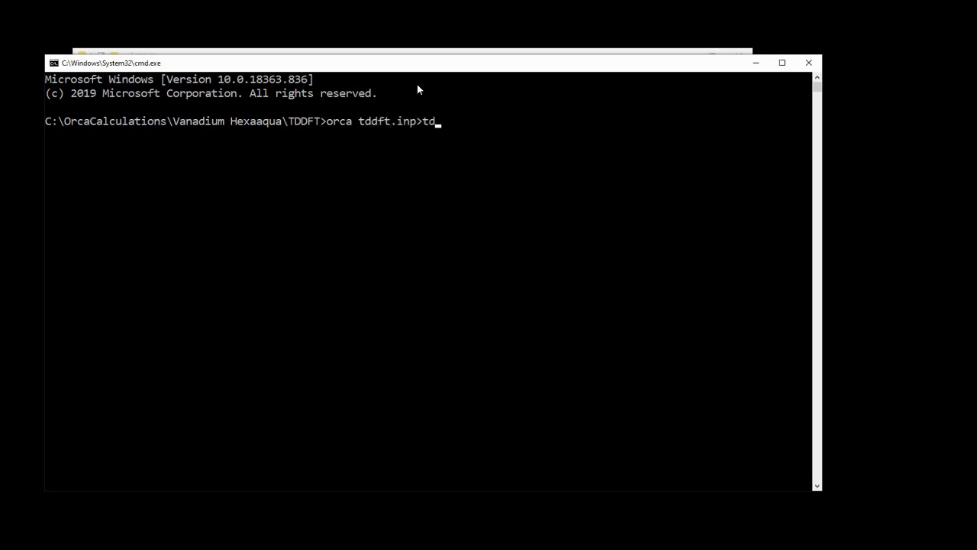
{"action": "type", "text": "out"}
{"action": "key", "text": "Return"}
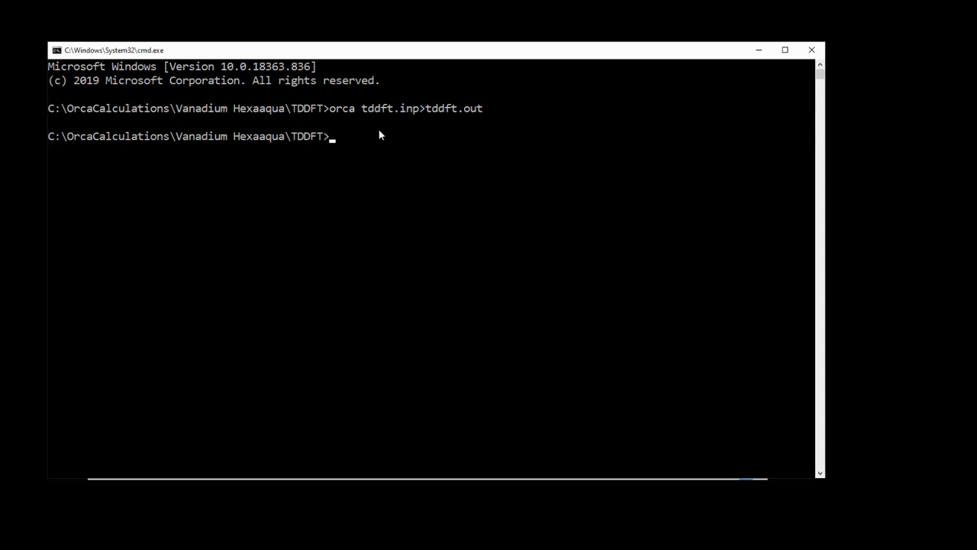
Step: Open tddft.out and highlight its ORCA TERMINATED NORMALLY and 8 min 36 s run-time lines
{"action": "key", "text": "alt+Tab"}
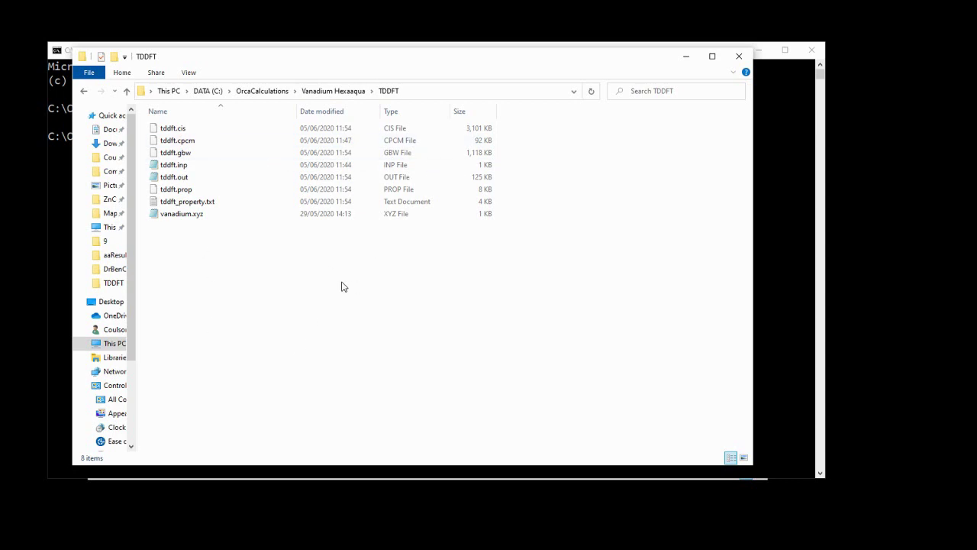
{"action": "double_click", "coordinate": [205, 178]}
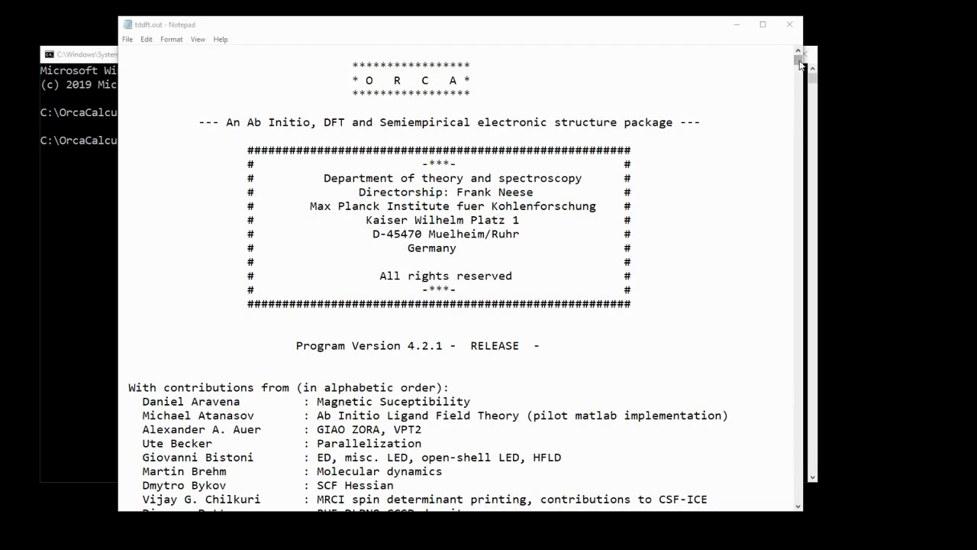
{"action": "left_click_drag", "start_coordinate": [798, 59], "coordinate": [797, 501]}
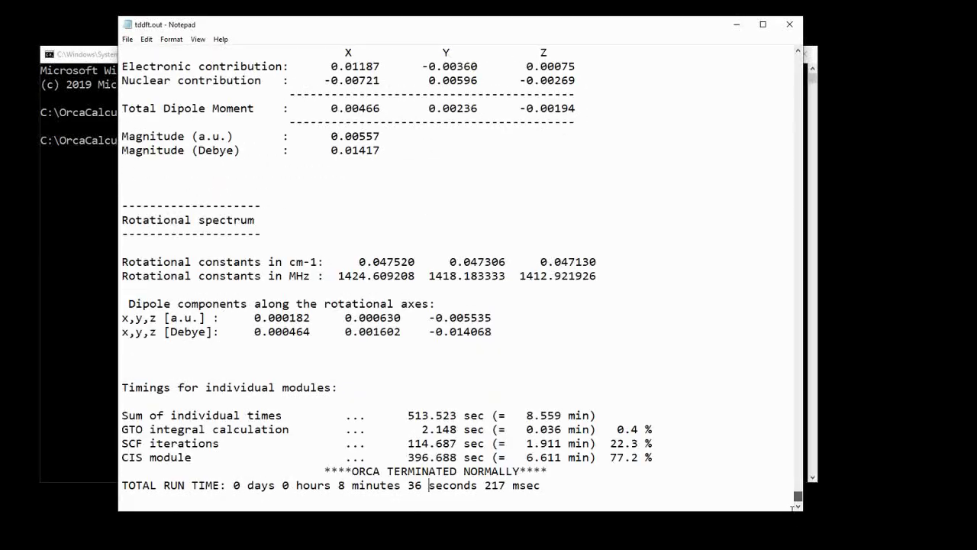
{"action": "left_click", "coordinate": [428, 485]}
{"action": "left_click_drag", "start_coordinate": [342, 475], "coordinate": [579, 475]}
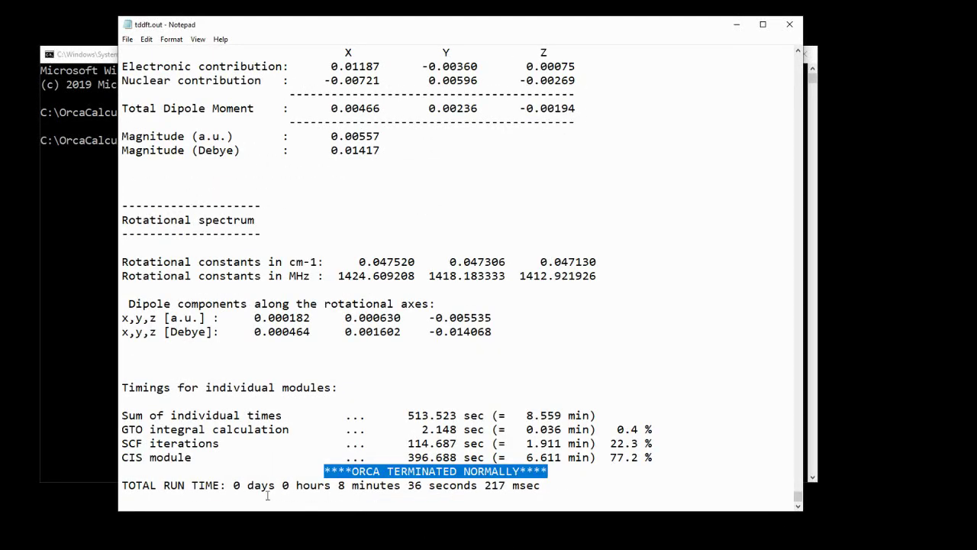
{"action": "left_click_drag", "start_coordinate": [275, 486], "coordinate": [556, 490]}
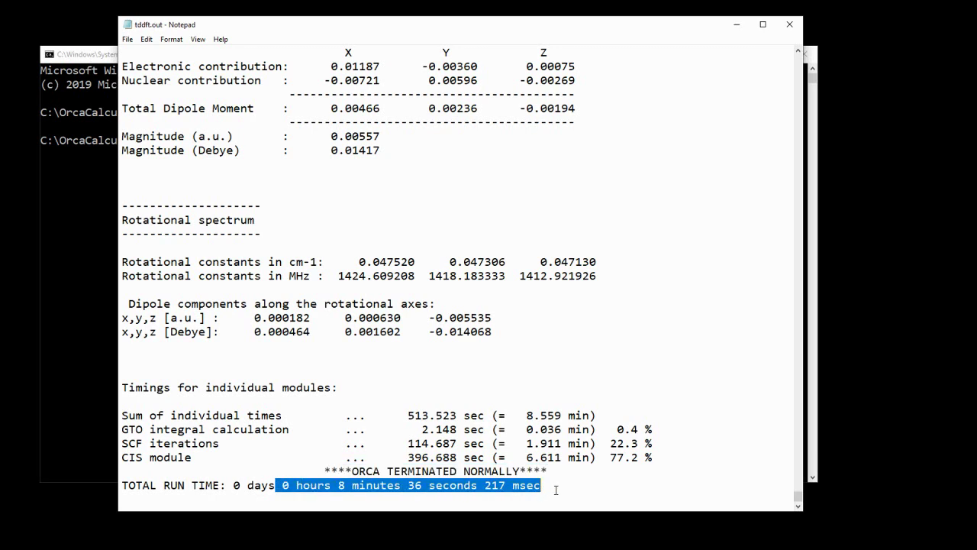
{"action": "left_click", "coordinate": [556, 490]}
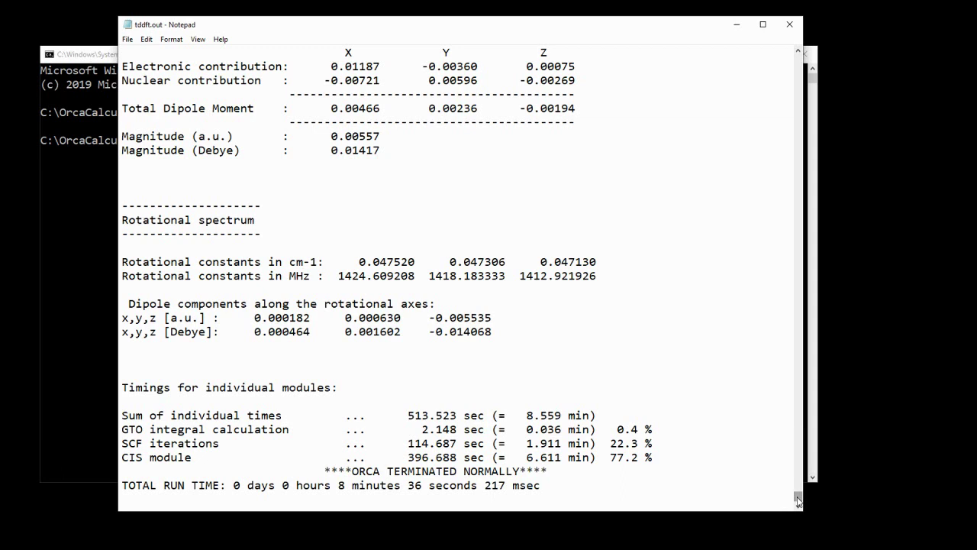
{"action": "left_click", "coordinate": [74, 201]}
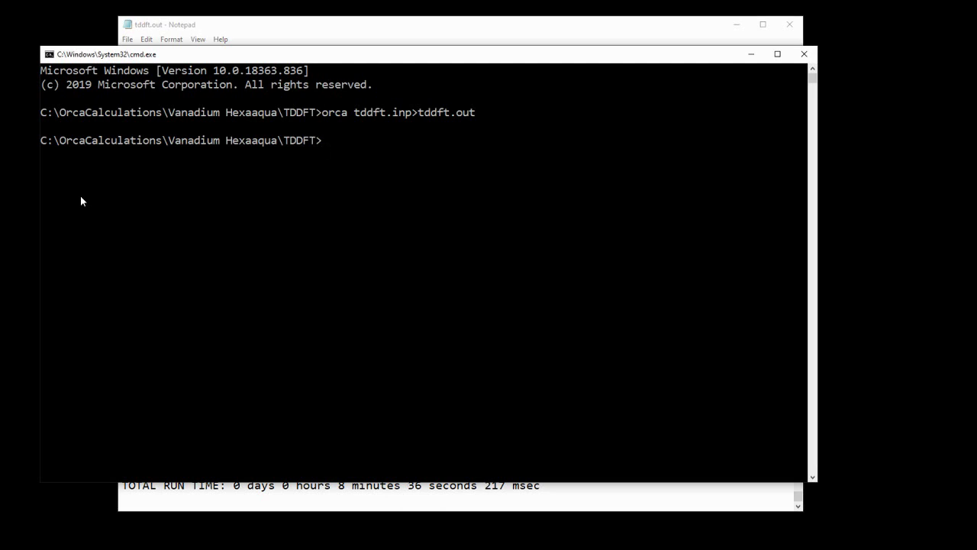
Step: Run 'orca_mapspc tddft.out ABS -w1000' to produce the 50-peak spectrum with 1000 cm-1 width
{"action": "type", "text": "orca_mapspc tddft"}
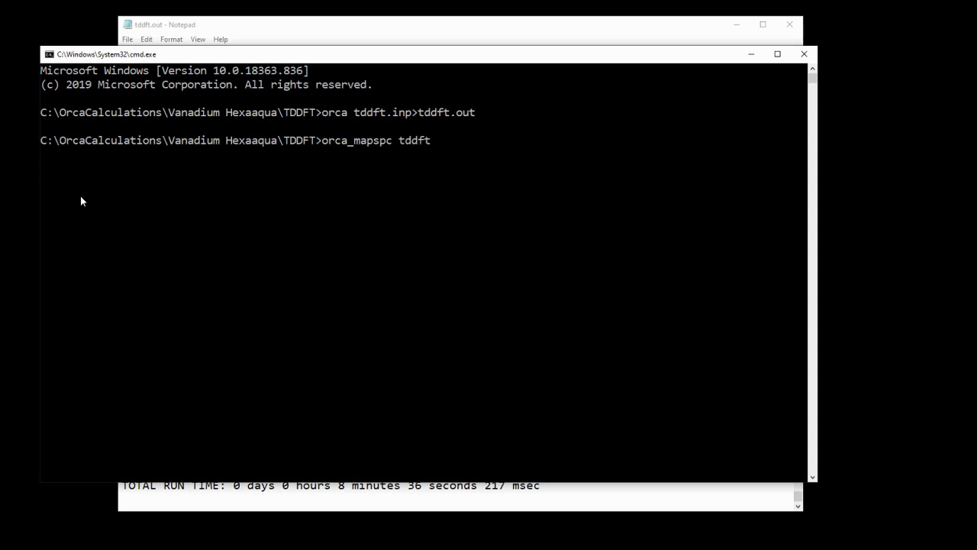
{"action": "type", "text": ".out"}
{"action": "type", "text": "ABS -"}
{"action": "type", "text": "w1000"}
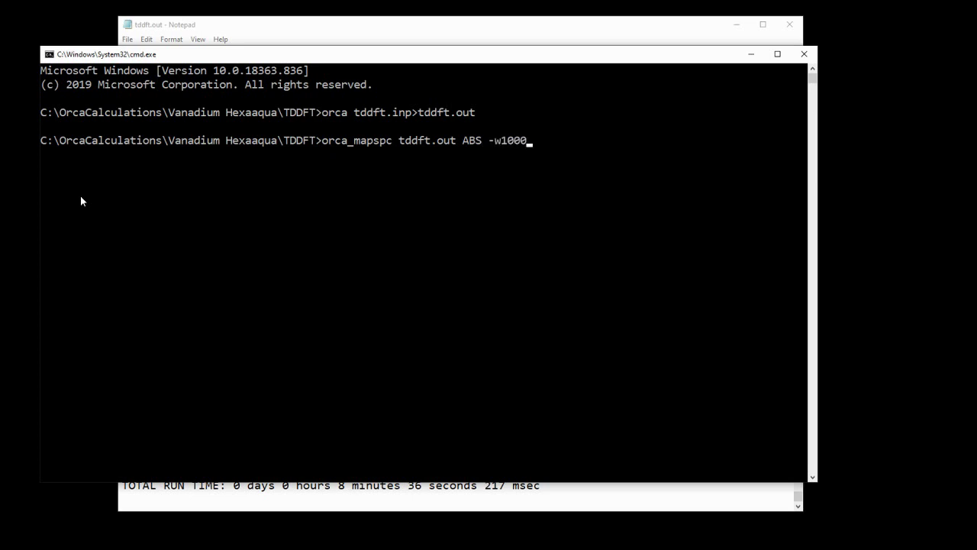
{"action": "key", "text": "Return"}
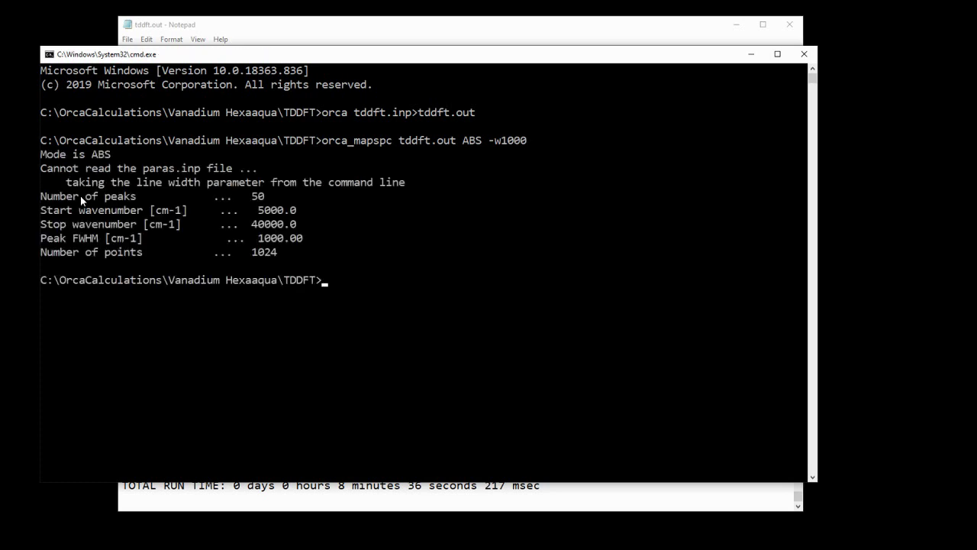
{"action": "left_click", "coordinate": [230, 546]}
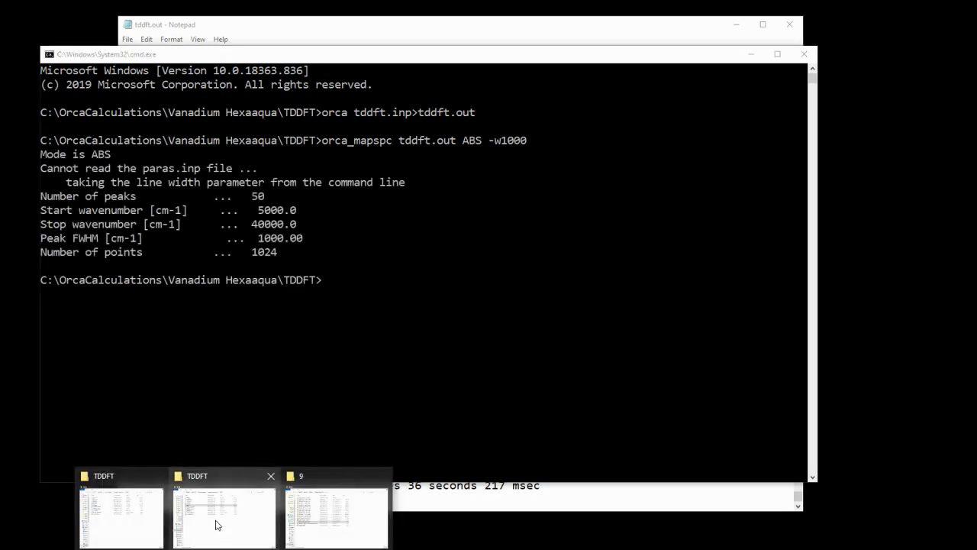
Step: Open tddft.out.abs.dat from the TDDFT folder in Notepad and look through the spectrum data
{"action": "left_click", "coordinate": [261, 507]}
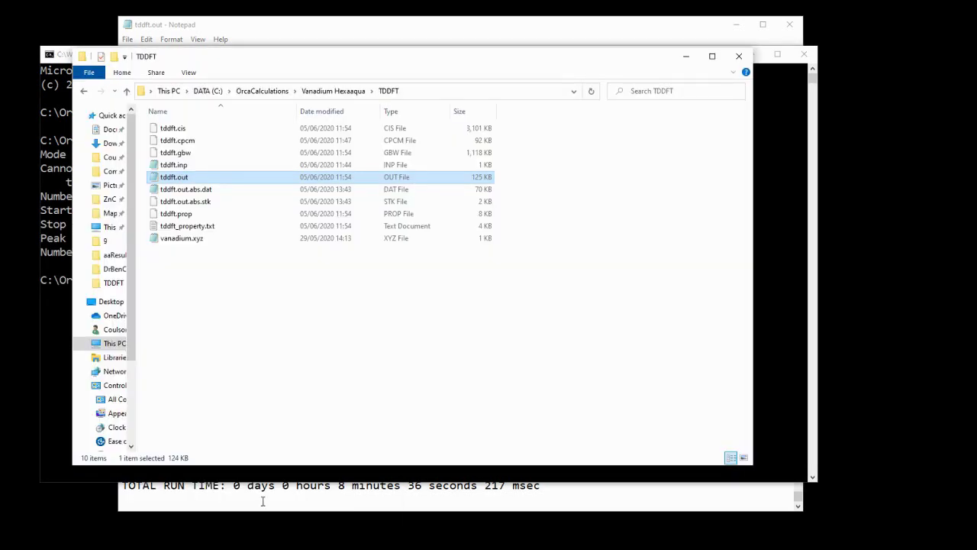
{"action": "left_click", "coordinate": [205, 197]}
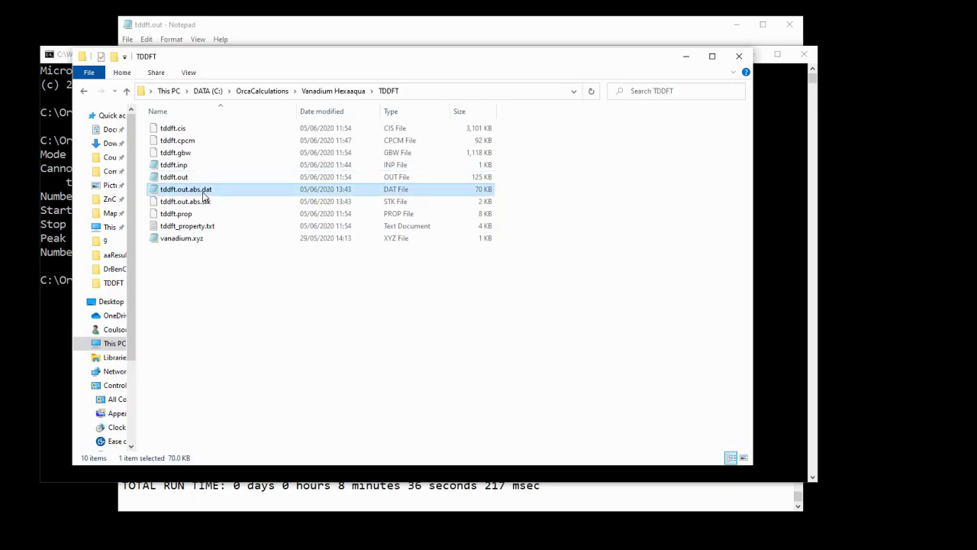
{"action": "double_click", "coordinate": [205, 196]}
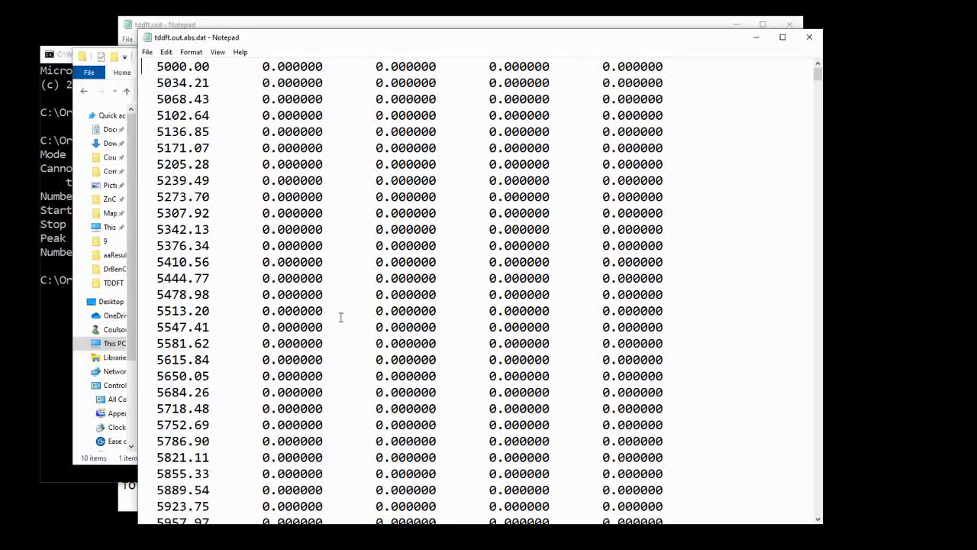
{"action": "scroll", "coordinate": [418, 306], "scroll_direction": "down", "scroll_amount": 3}
{"action": "scroll", "coordinate": [419, 306], "scroll_direction": "down", "scroll_amount": 20}
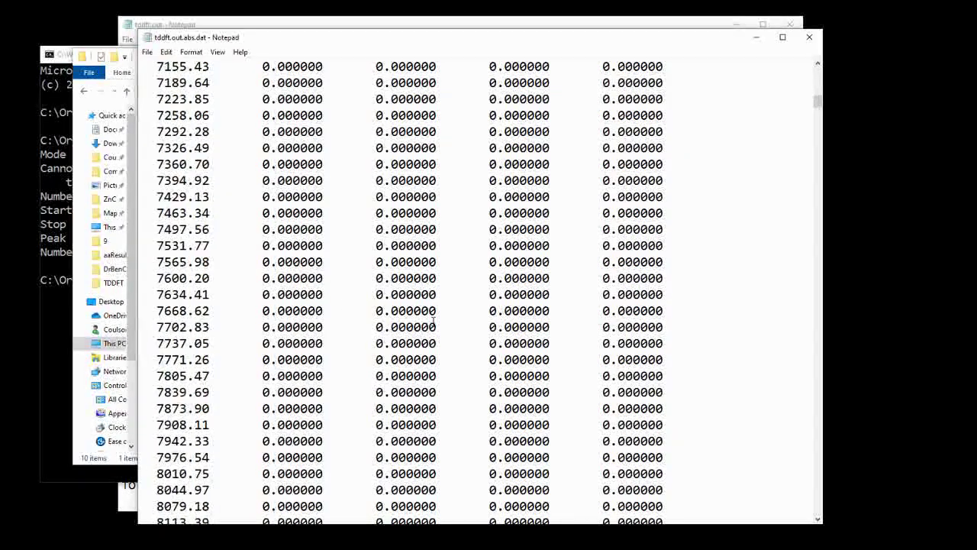
{"action": "scroll", "coordinate": [434, 323], "scroll_direction": "down", "scroll_amount": 5}
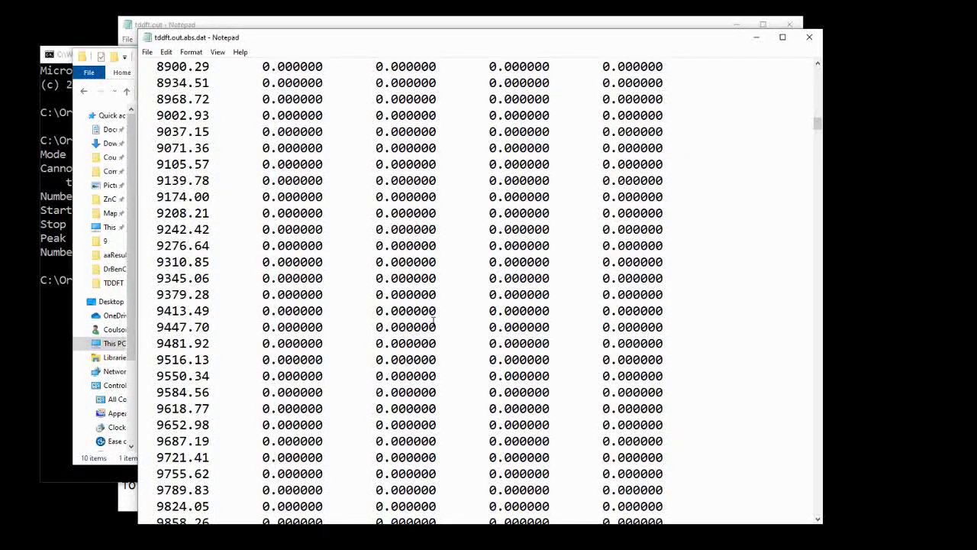
{"action": "scroll", "coordinate": [434, 323], "scroll_direction": "up", "scroll_amount": 20}
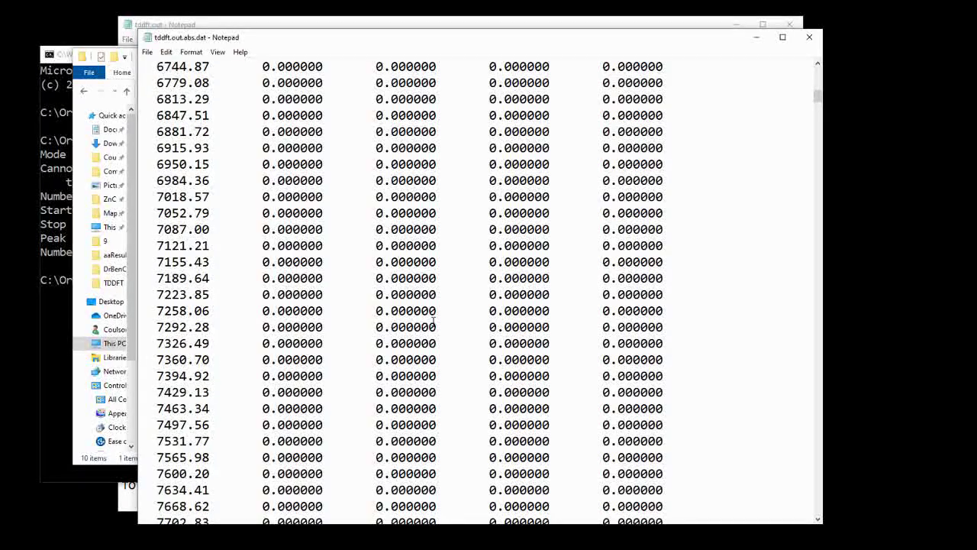
{"action": "scroll", "coordinate": [217, 205], "scroll_direction": "up", "scroll_amount": 1, "text": "ctrl"}
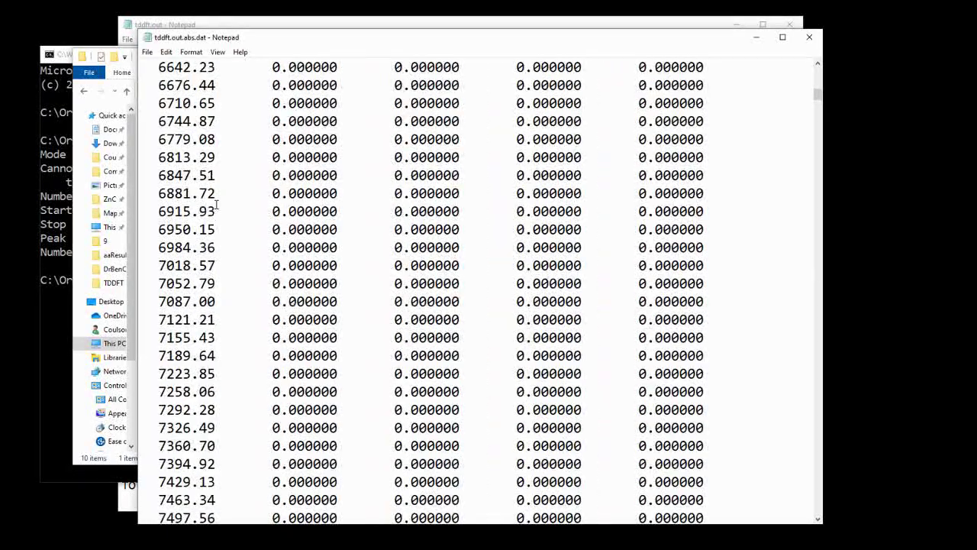
Step: Copy all the spectrum data in Notepad, then minimise the window
{"action": "key", "text": "ctrl+a"}
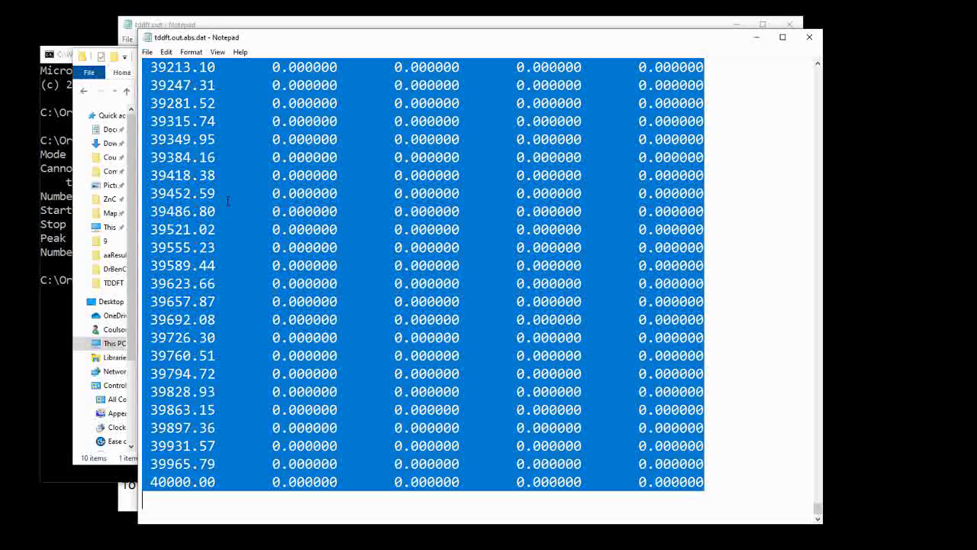
{"action": "right_click", "coordinate": [250, 167]}
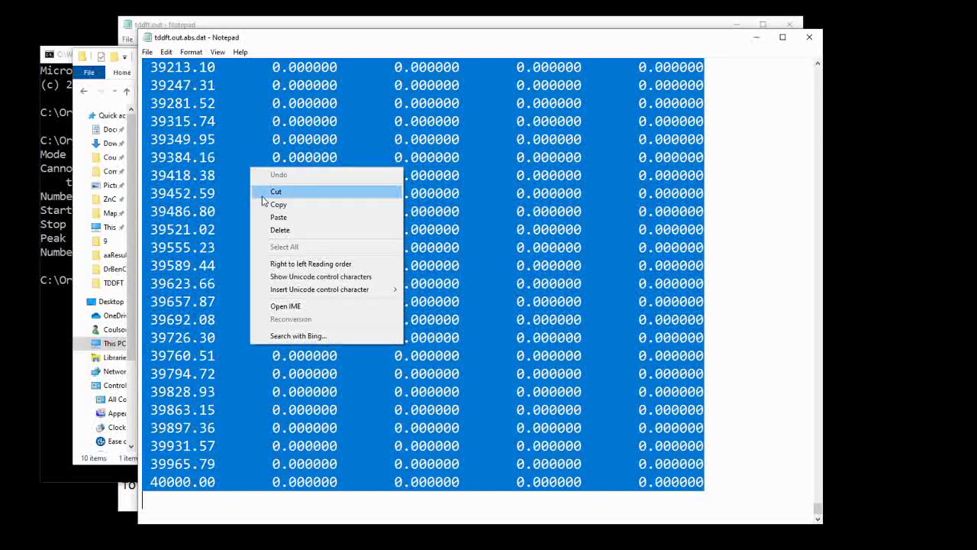
{"action": "left_click", "coordinate": [264, 204]}
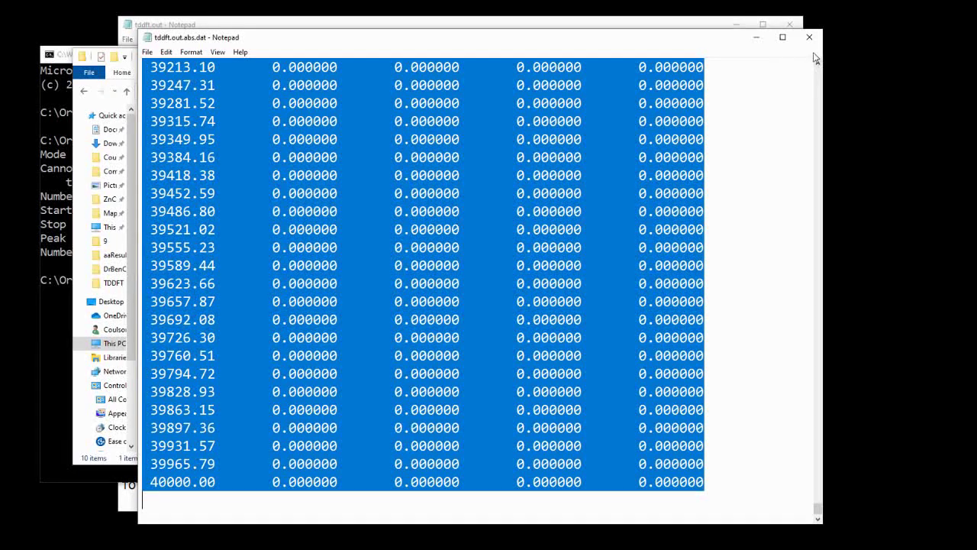
{"action": "left_click", "coordinate": [753, 40]}
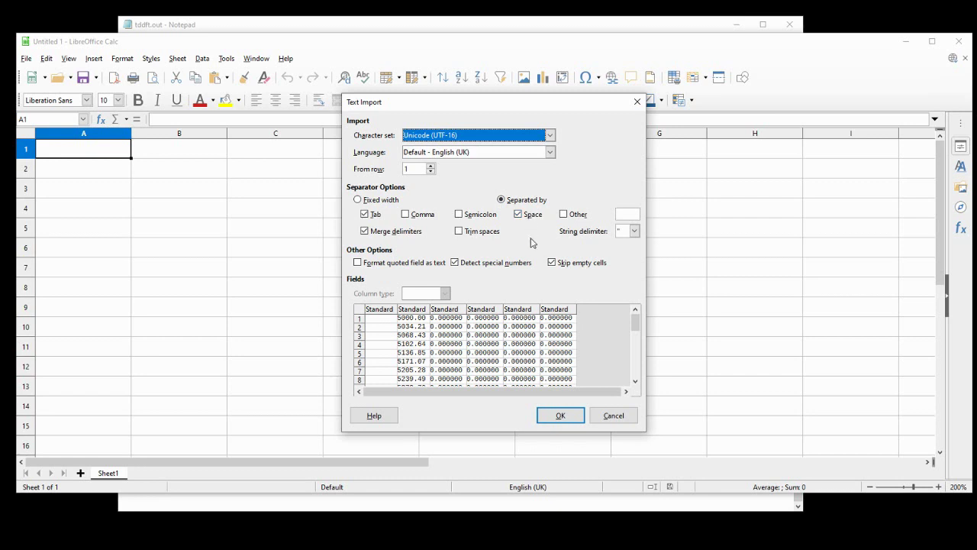
Step: Accept the Text Import with Tab, Space and Merge delimiters so the data fills columns B–F
{"action": "left_click", "coordinate": [560, 416]}
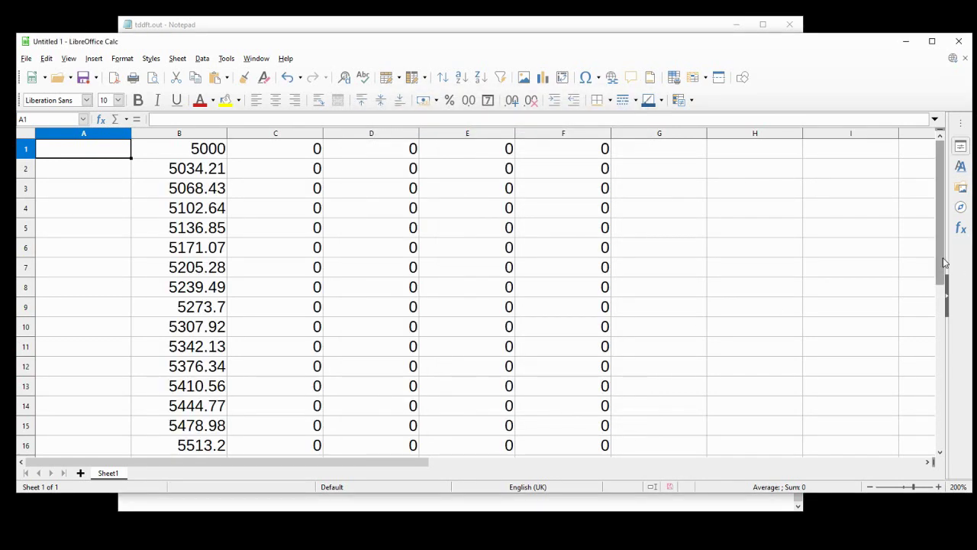
{"action": "left_click_drag", "start_coordinate": [942, 156], "coordinate": [941, 412]}
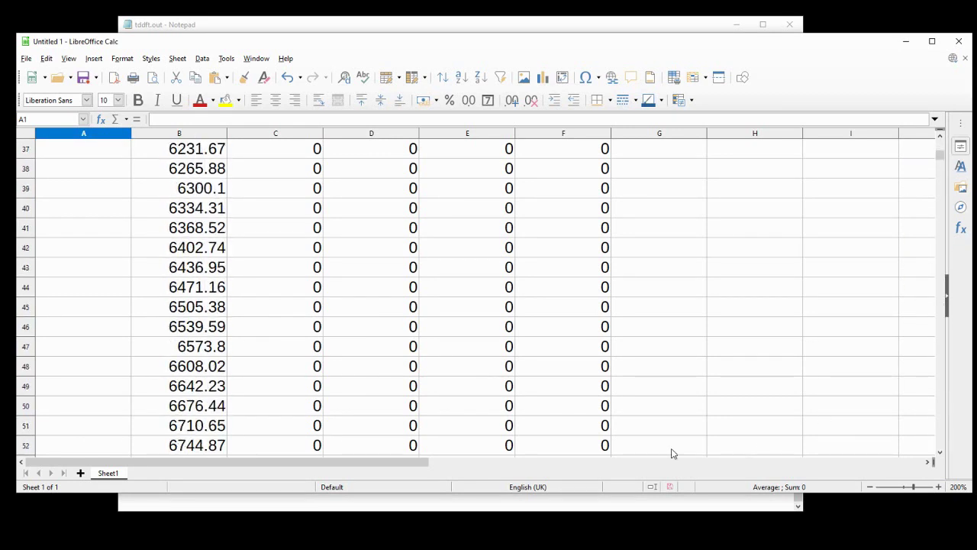
{"action": "scroll", "coordinate": [633, 406], "scroll_direction": "down", "scroll_amount": 20}
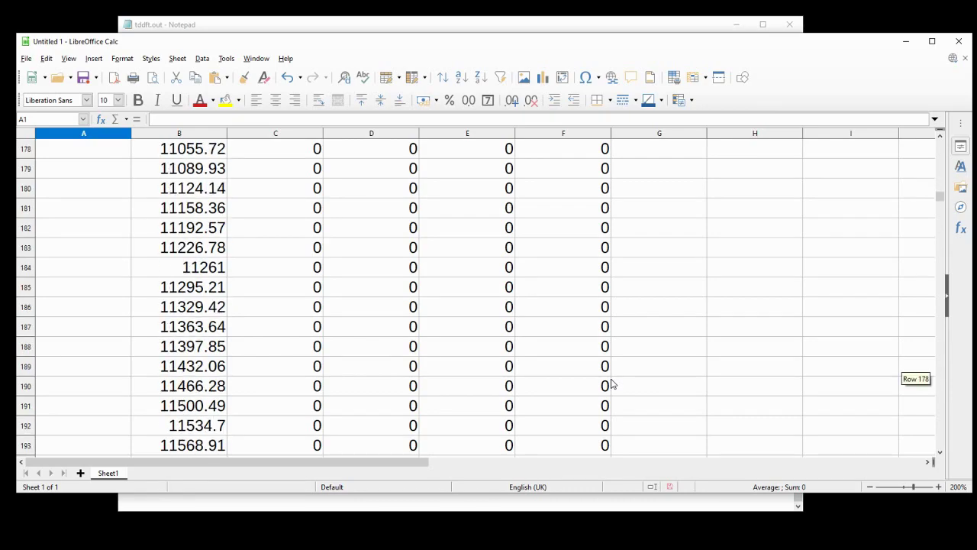
{"action": "scroll", "coordinate": [611, 384], "scroll_direction": "down", "scroll_amount": 20}
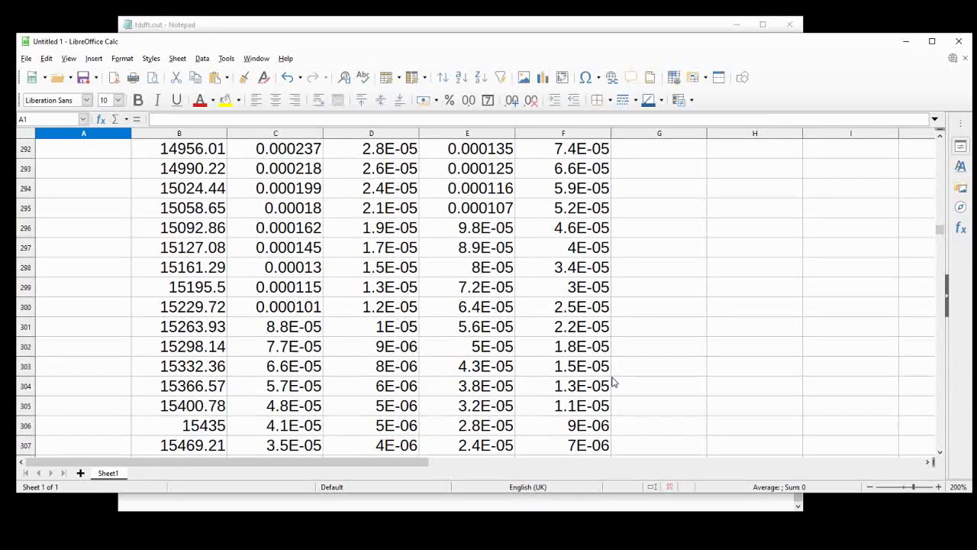
{"action": "left_click_drag", "start_coordinate": [941, 229], "coordinate": [940, 141]}
{"action": "left_click", "coordinate": [311, 159]}
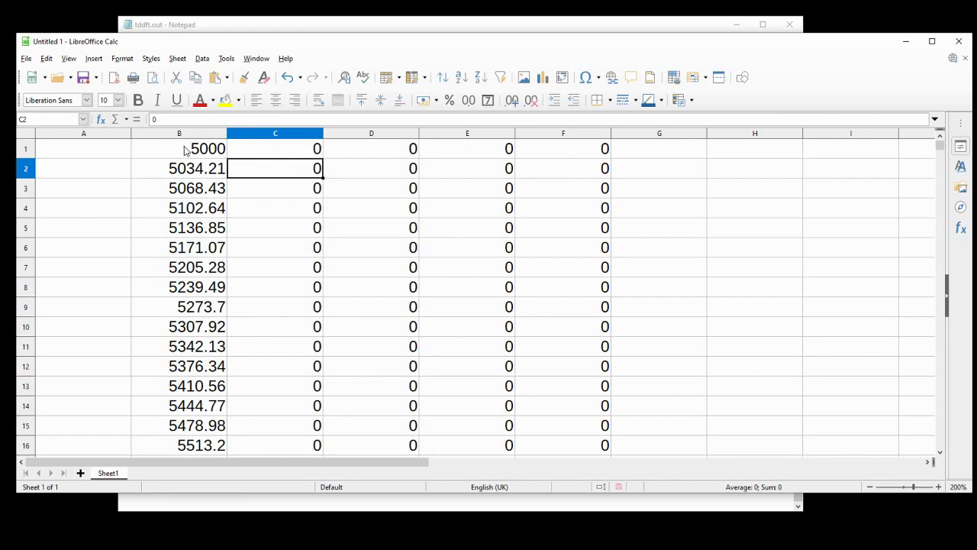
{"action": "left_click_drag", "start_coordinate": [190, 148], "coordinate": [161, 257]}
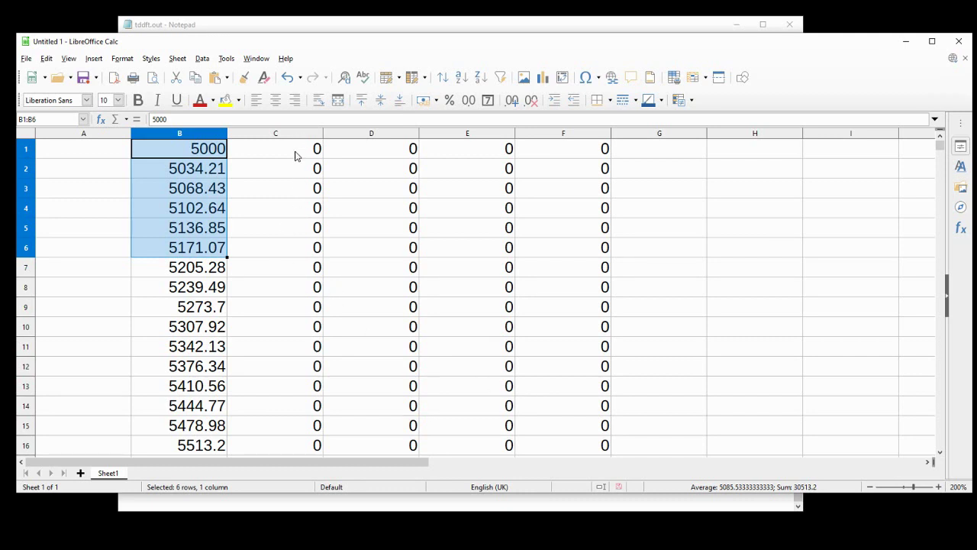
{"action": "left_click_drag", "start_coordinate": [297, 153], "coordinate": [291, 408]}
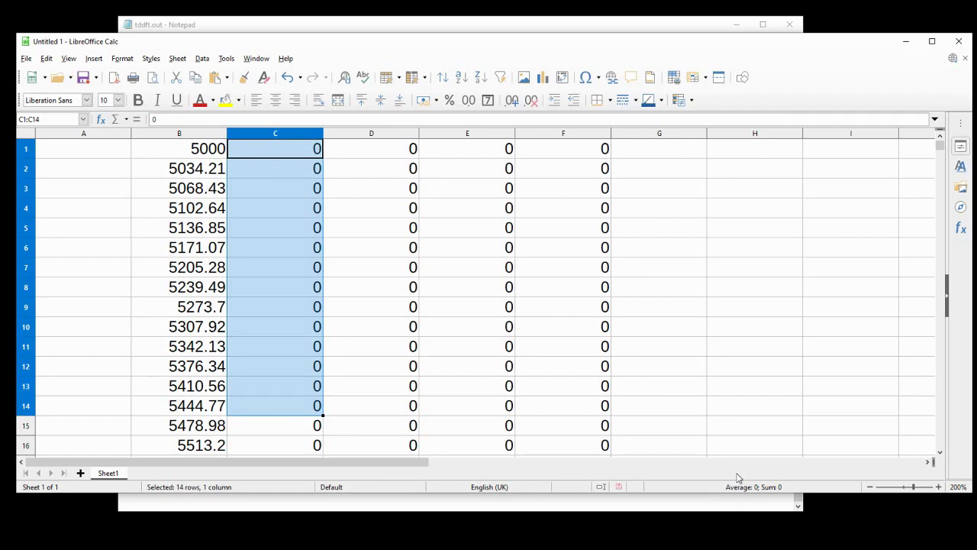
{"action": "left_click", "coordinate": [718, 158]}
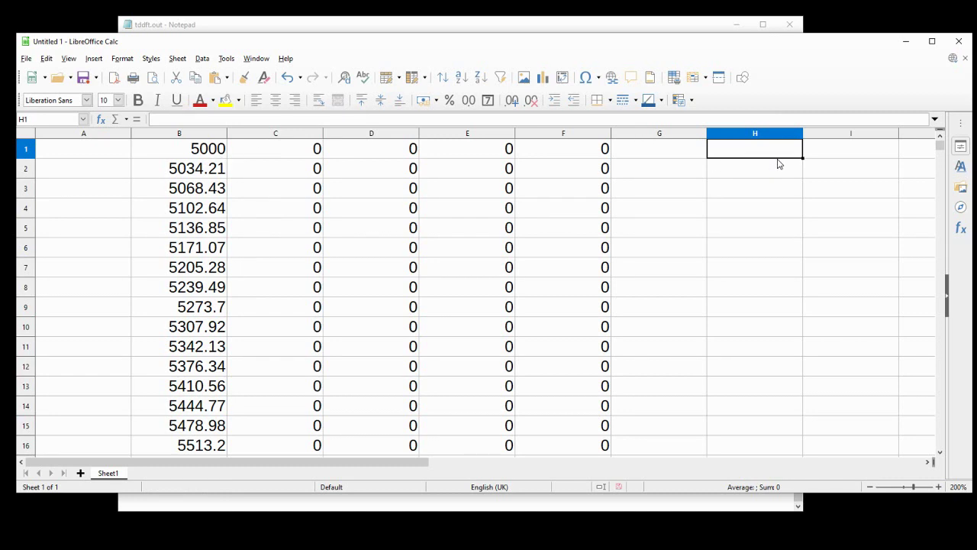
Step: Enter =1/B1*10000000 in G1 and fill it down column G to row 1024
{"action": "left_click", "coordinate": [661, 152]}
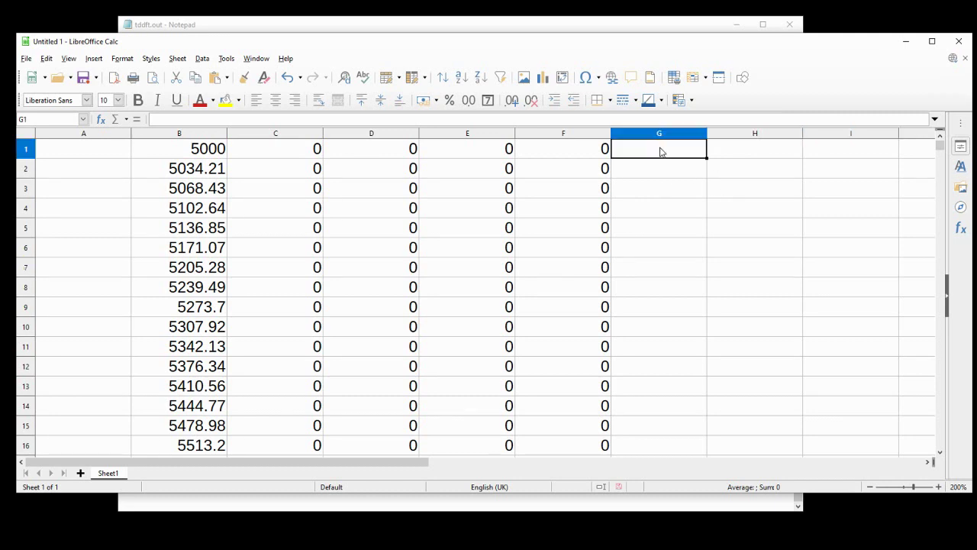
{"action": "type", "text": "=1/"}
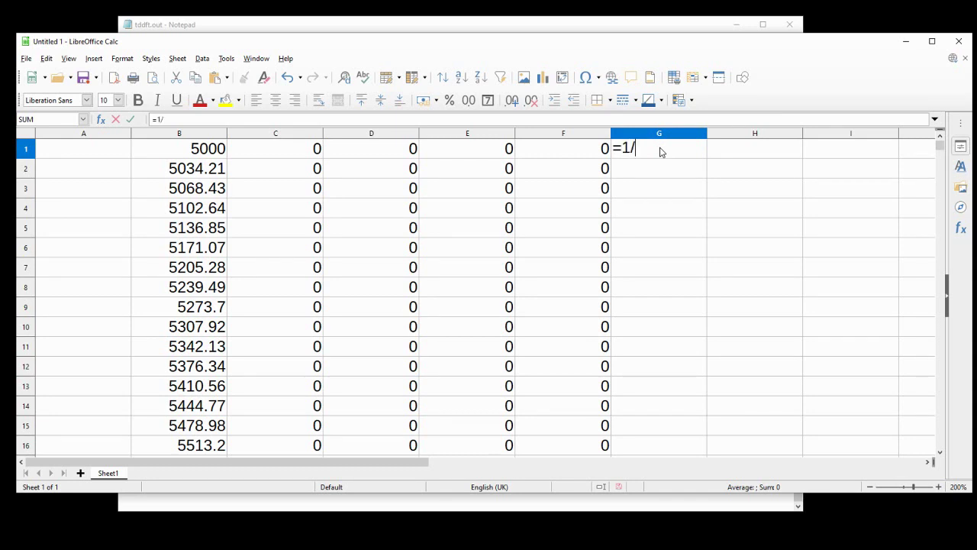
{"action": "left_click", "coordinate": [203, 151]}
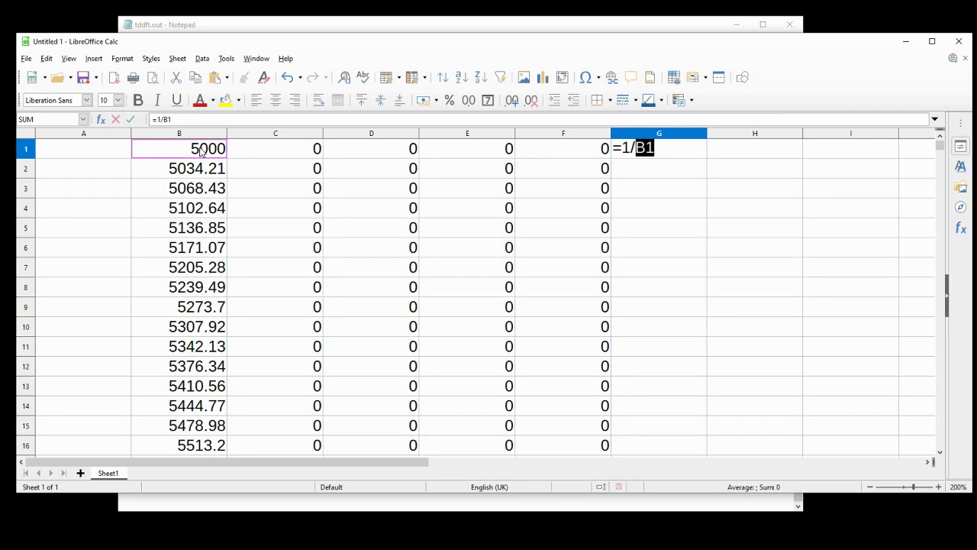
{"action": "left_click", "coordinate": [210, 121]}
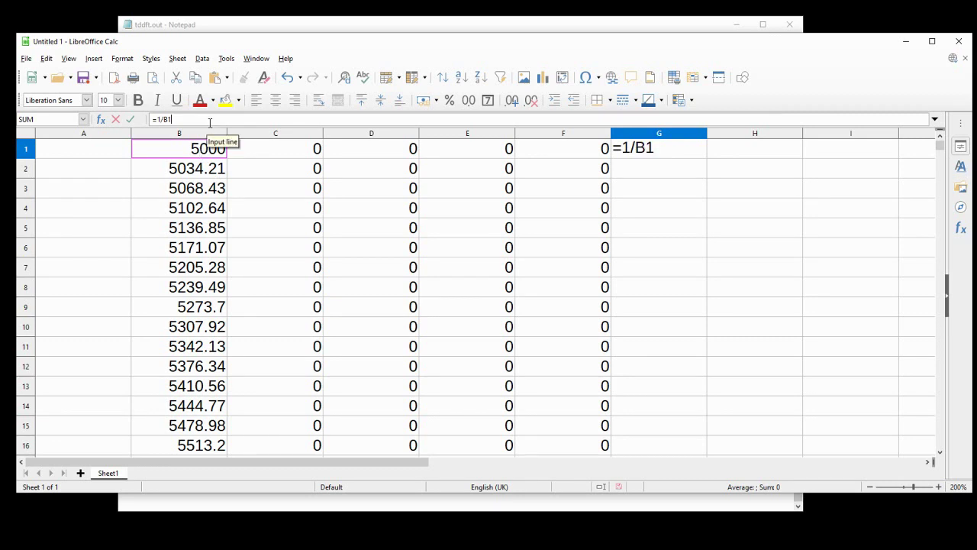
{"action": "type", "text": "*10000"}
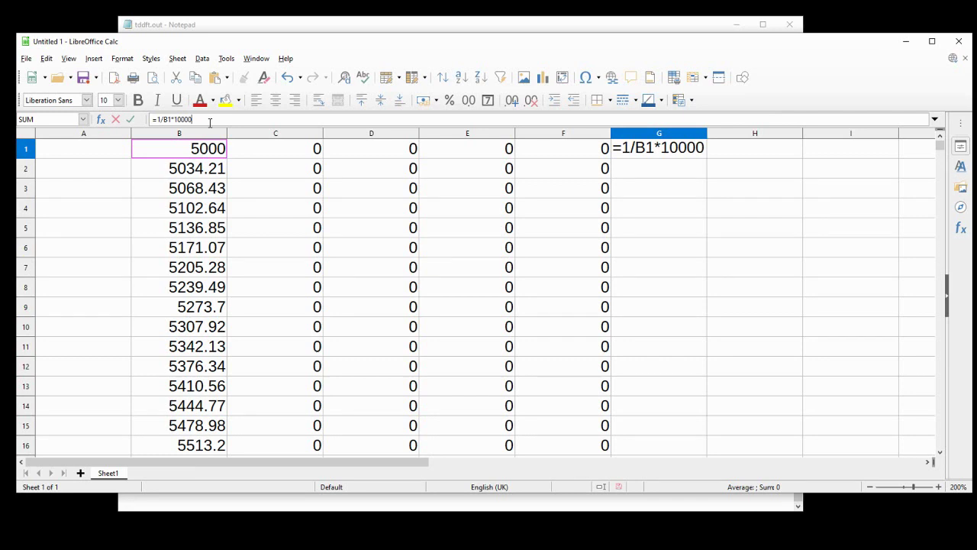
{"action": "type", "text": "000"}
{"action": "left_click", "coordinate": [692, 153]}
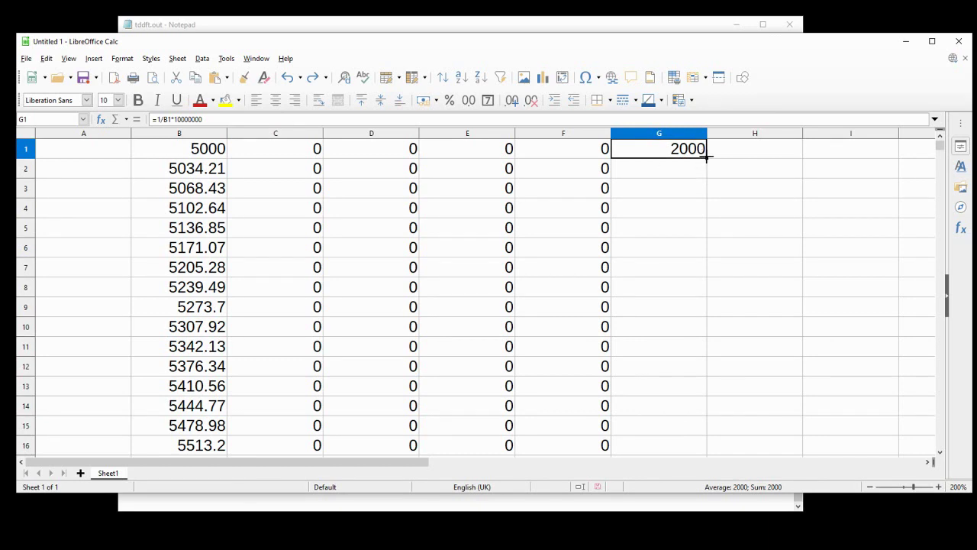
{"action": "double_click", "coordinate": [708, 159]}
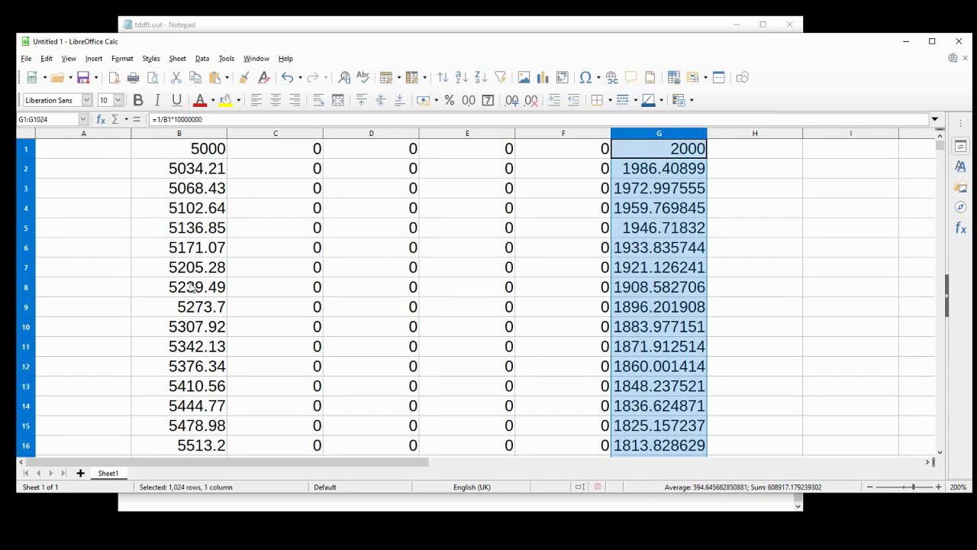
{"action": "left_click", "coordinate": [653, 355]}
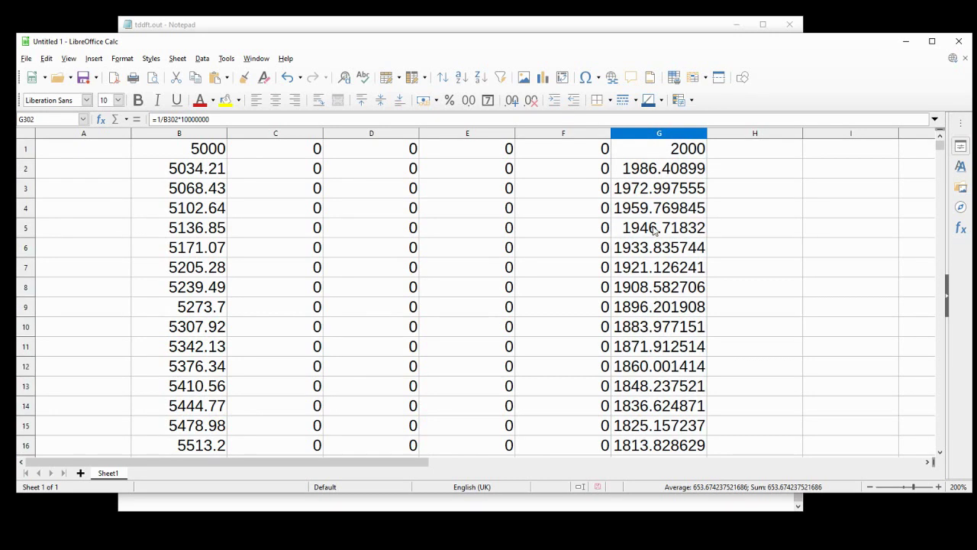
Step: Check the wavenumber in B3 and the converted wavelengths from G1 downward
{"action": "left_click", "coordinate": [217, 193]}
{"action": "left_click", "coordinate": [643, 152]}
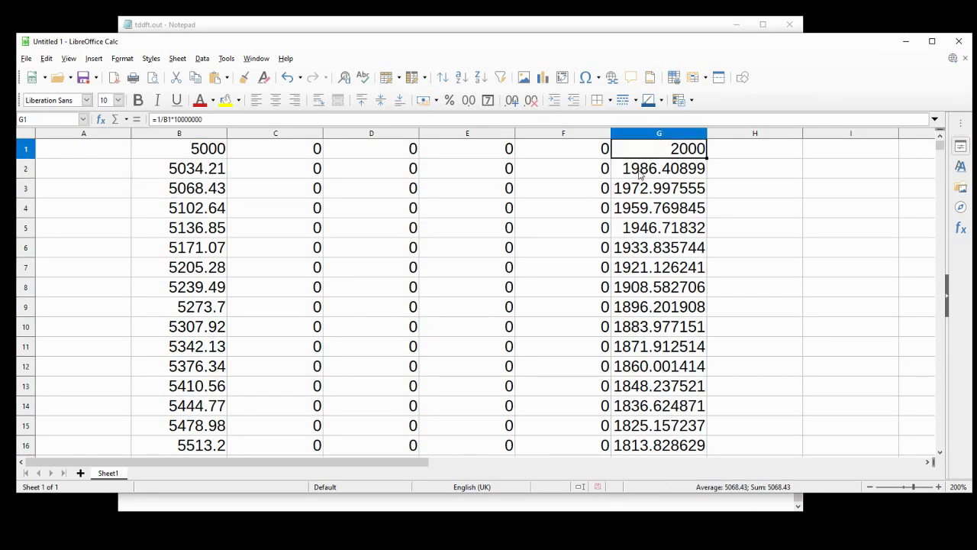
{"action": "left_click_drag", "start_coordinate": [640, 174], "coordinate": [653, 344]}
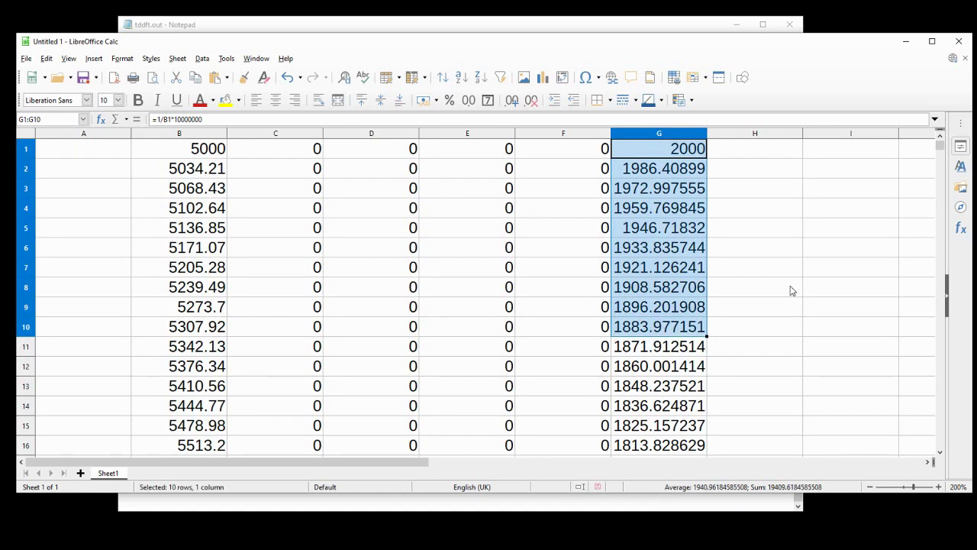
Step: Copy column C's intensities into column H, then select columns G and H together
{"action": "left_click", "coordinate": [294, 148]}
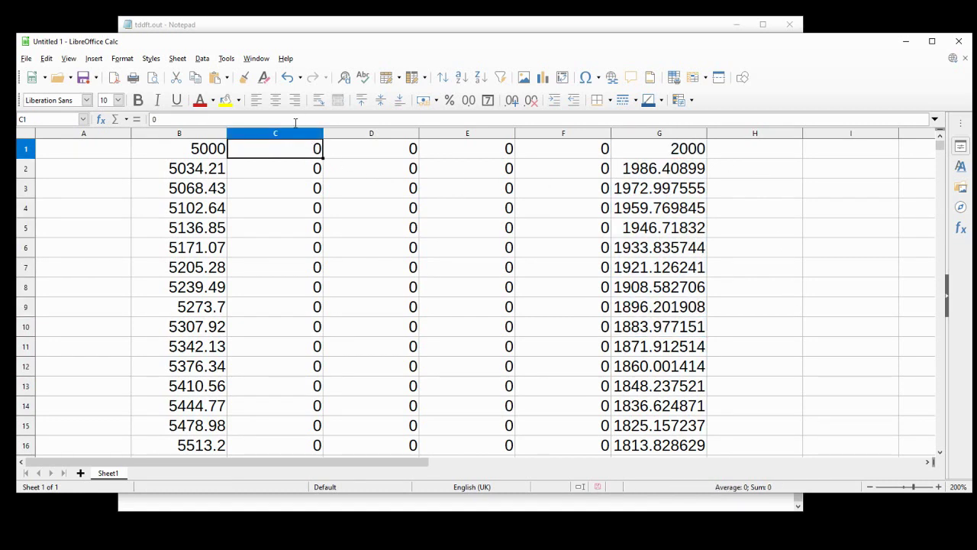
{"action": "left_click", "coordinate": [280, 135]}
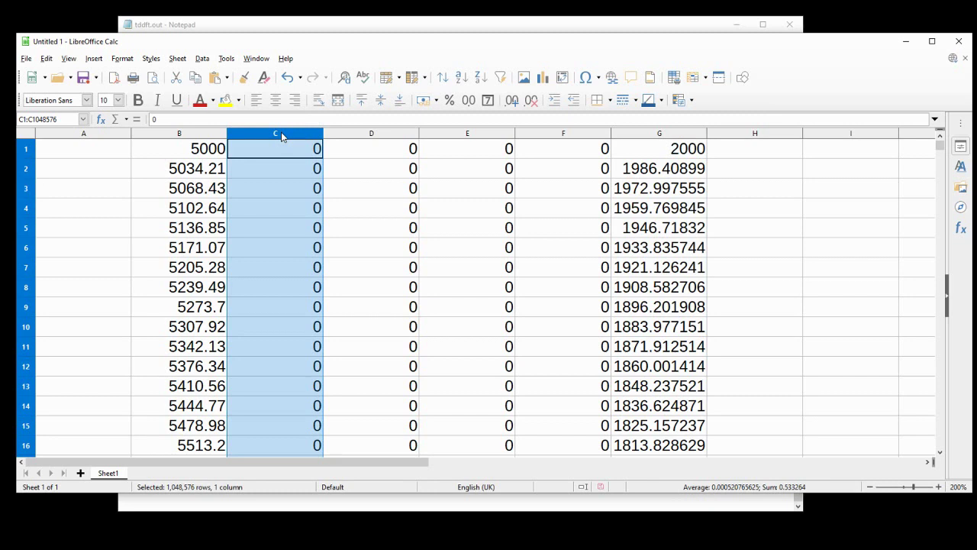
{"action": "key", "text": "ctrl+c"}
{"action": "left_click", "coordinate": [754, 158]}
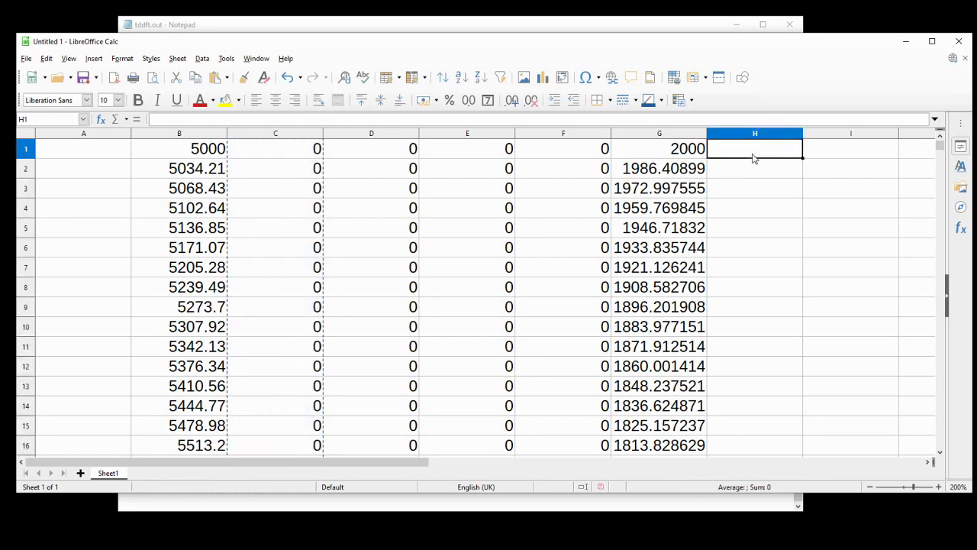
{"action": "key", "text": "ctrl+v"}
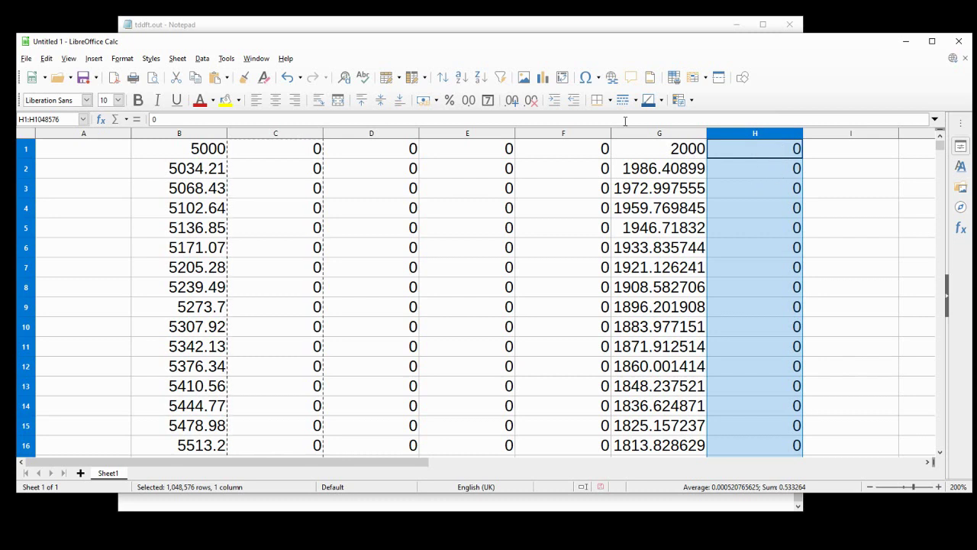
{"action": "left_click_drag", "start_coordinate": [677, 137], "coordinate": [755, 137]}
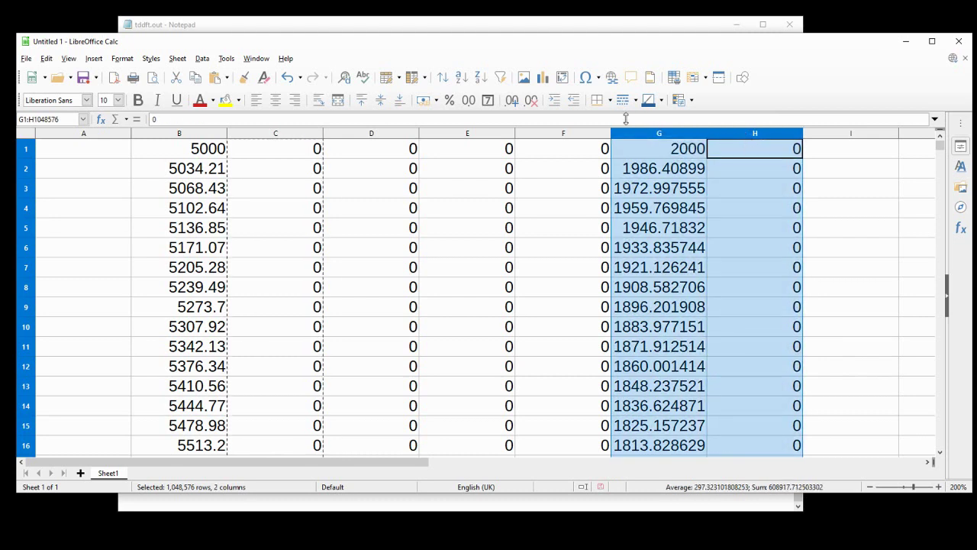
{"action": "left_click", "coordinate": [93, 60]}
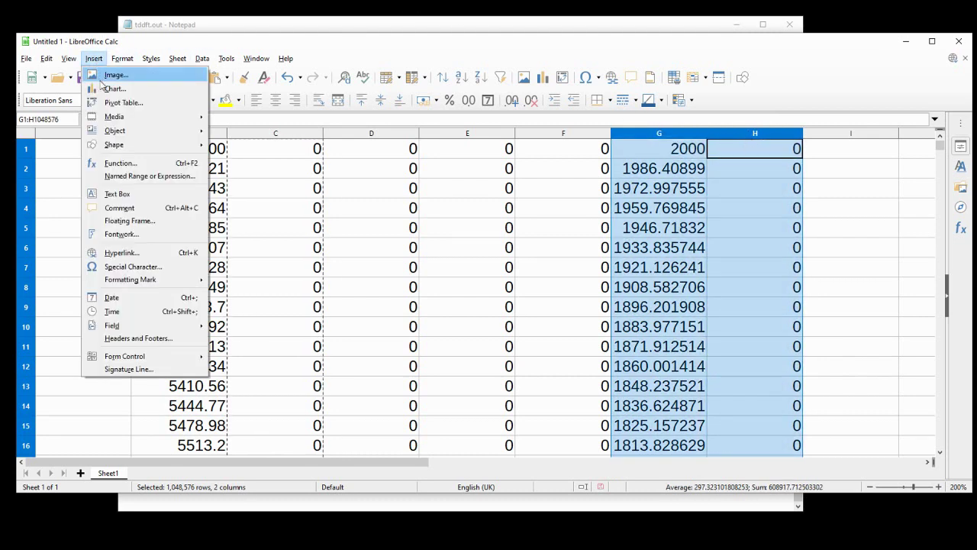
Step: Insert an XY (Scatter) Lines Only chart of columns G and H, then reopen it for editing
{"action": "left_click", "coordinate": [102, 87]}
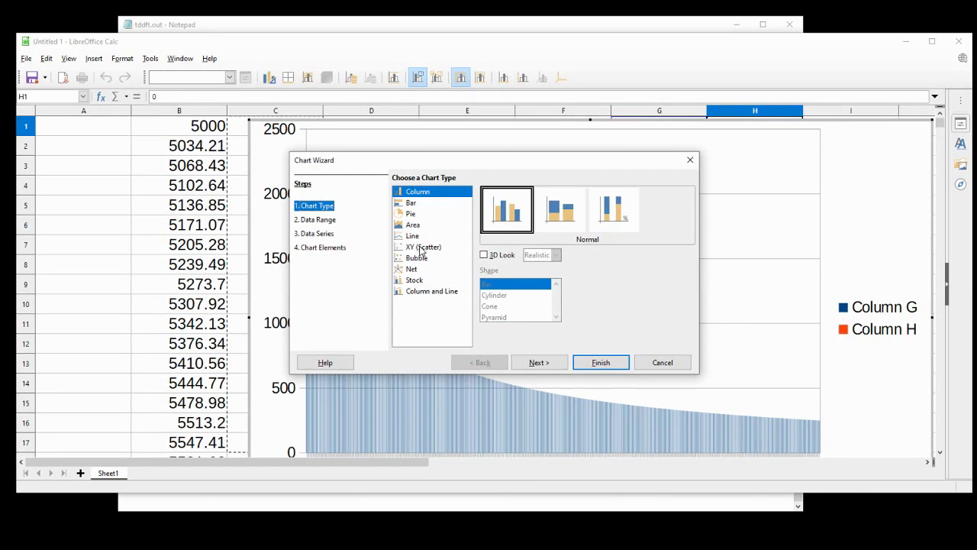
{"action": "left_click", "coordinate": [422, 248]}
{"action": "left_click", "coordinate": [624, 201]}
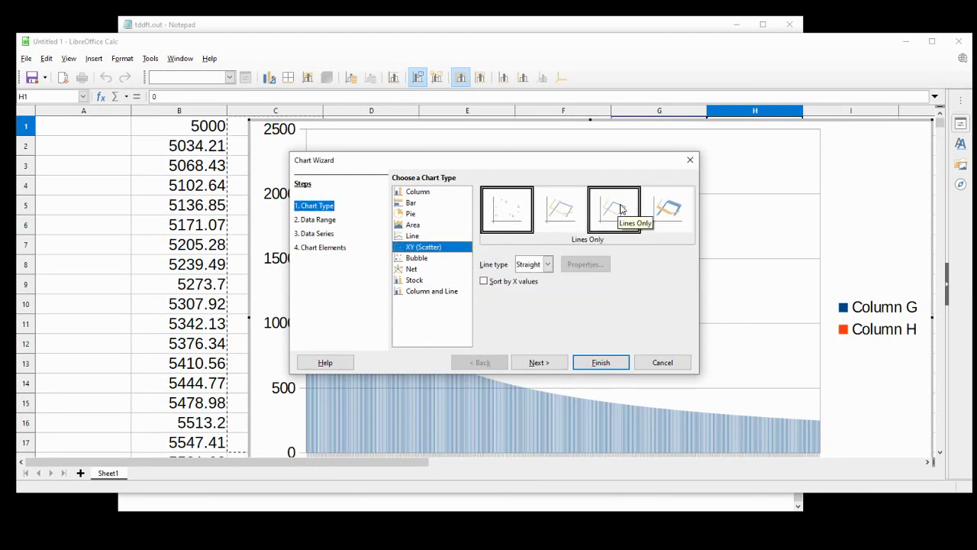
{"action": "left_click", "coordinate": [604, 364]}
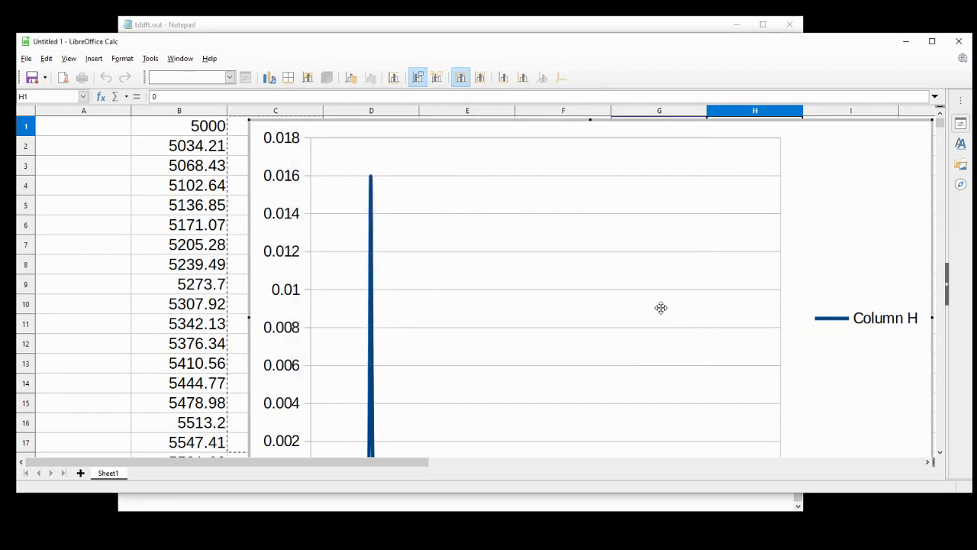
{"action": "key", "text": "Escape"}
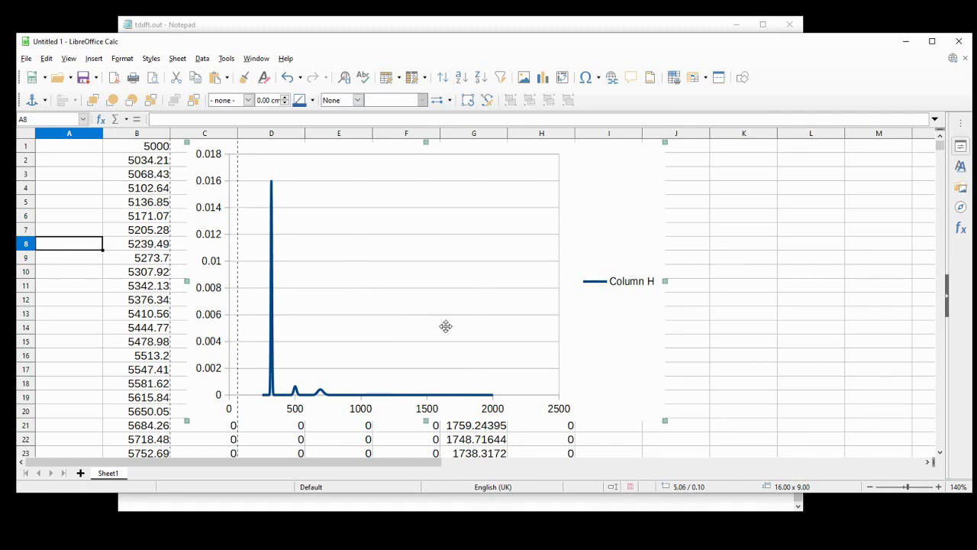
{"action": "left_click", "coordinate": [754, 343]}
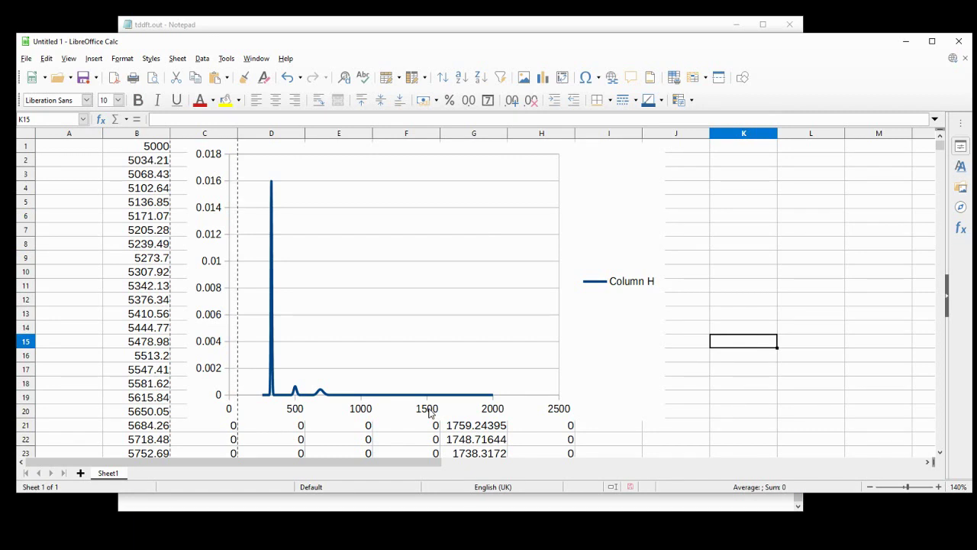
{"action": "left_click", "coordinate": [429, 412]}
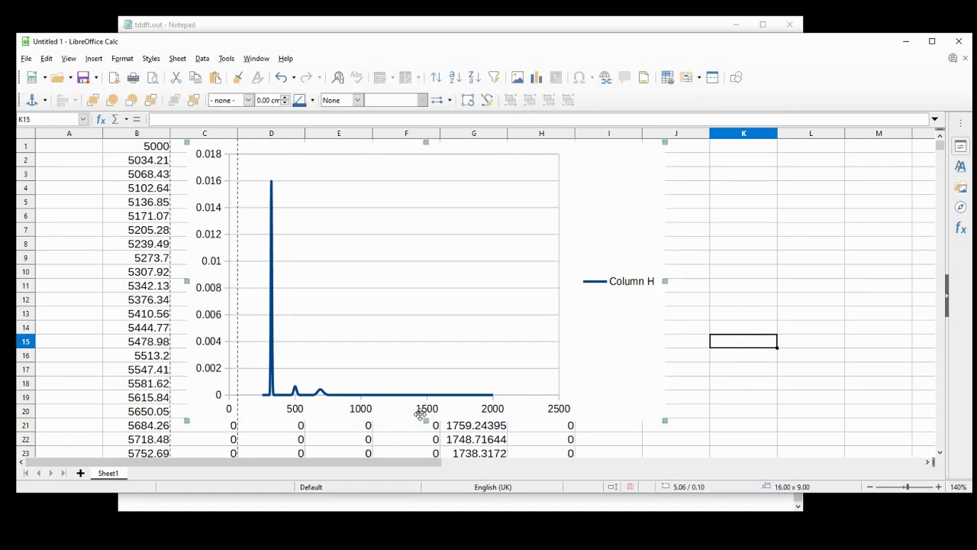
{"action": "double_click", "coordinate": [428, 405]}
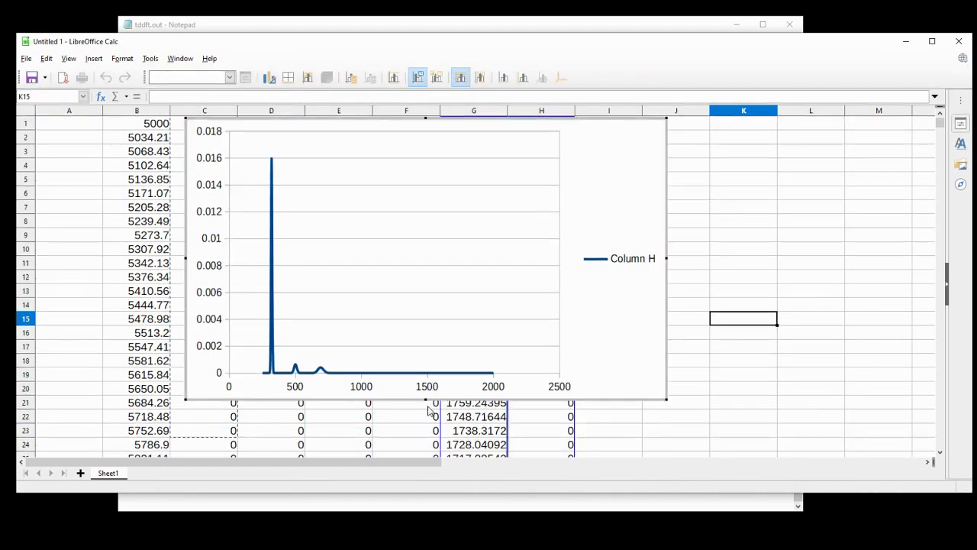
Step: Turn off automatic scaling on the X axis and fix it at minimum 300, maximum 800
{"action": "left_click", "coordinate": [121, 61]}
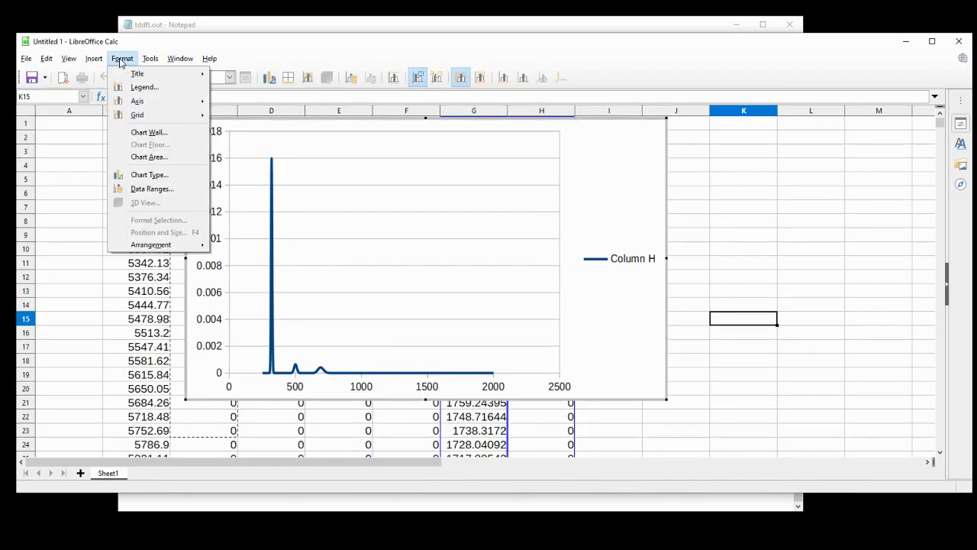
{"action": "mouse_move", "coordinate": [175, 101]}
{"action": "left_click", "coordinate": [250, 100]}
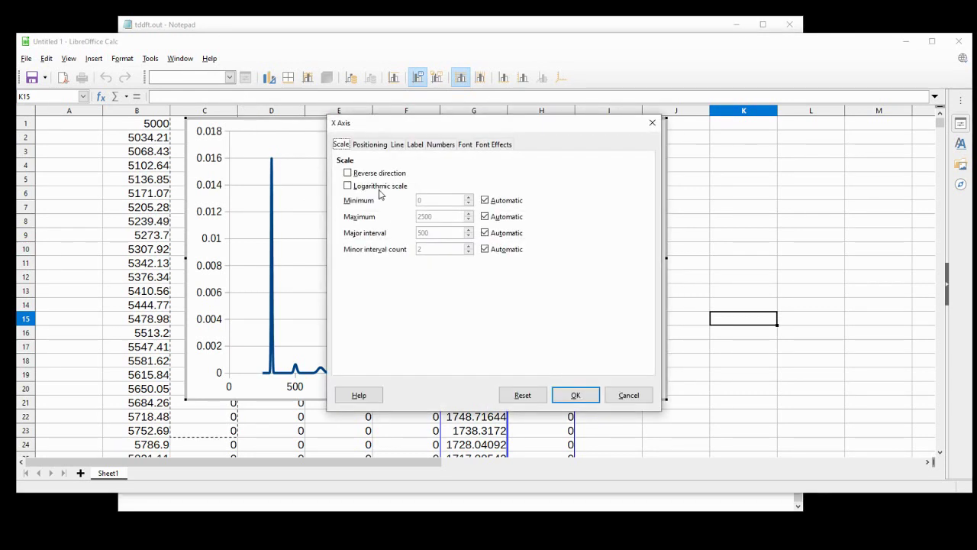
{"action": "left_click", "coordinate": [485, 200]}
{"action": "left_click", "coordinate": [485, 216]}
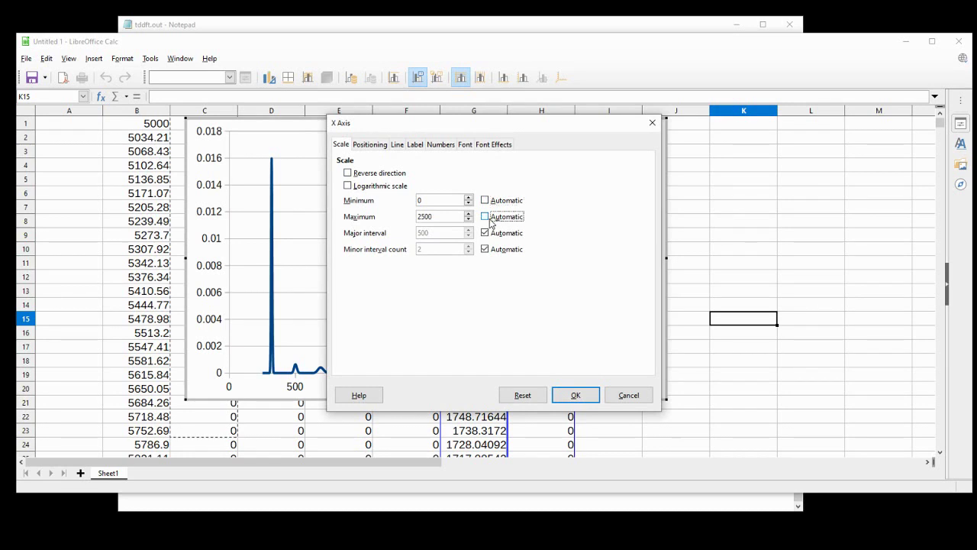
{"action": "double_click", "coordinate": [441, 200]}
{"action": "type", "text": "300"}
{"action": "key", "text": "Tab"}
{"action": "key", "text": "Tab"}
{"action": "type", "text": "800"}
{"action": "left_click", "coordinate": [575, 395]}
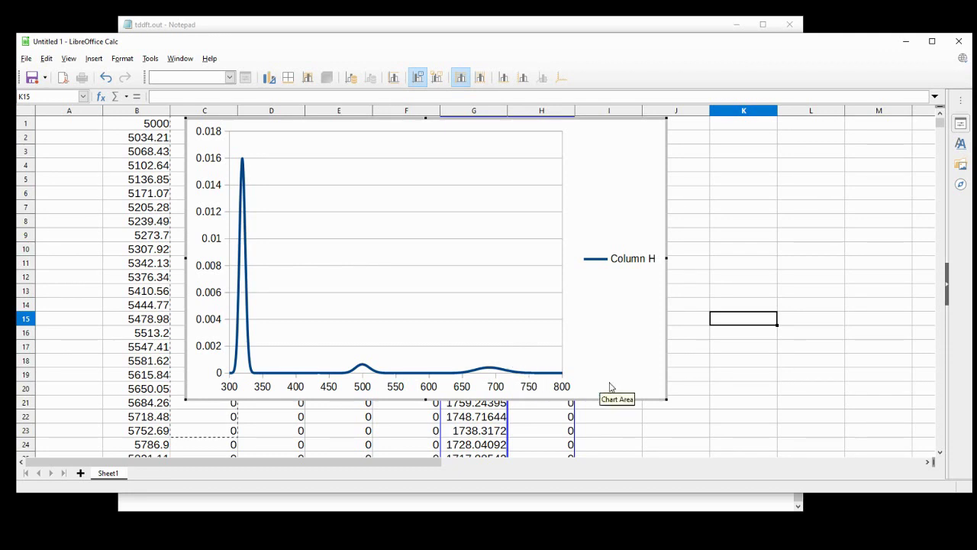
{"action": "left_click", "coordinate": [639, 262]}
Step: Delete the legend; add the main title, 'As simulated using ORCA' subtitle, and axis titles 'Wavelength / nm', 'Absorbance / A'
{"action": "key", "text": "Delete"}
{"action": "key", "text": "Escape"}
{"action": "right_click", "coordinate": [659, 250]}
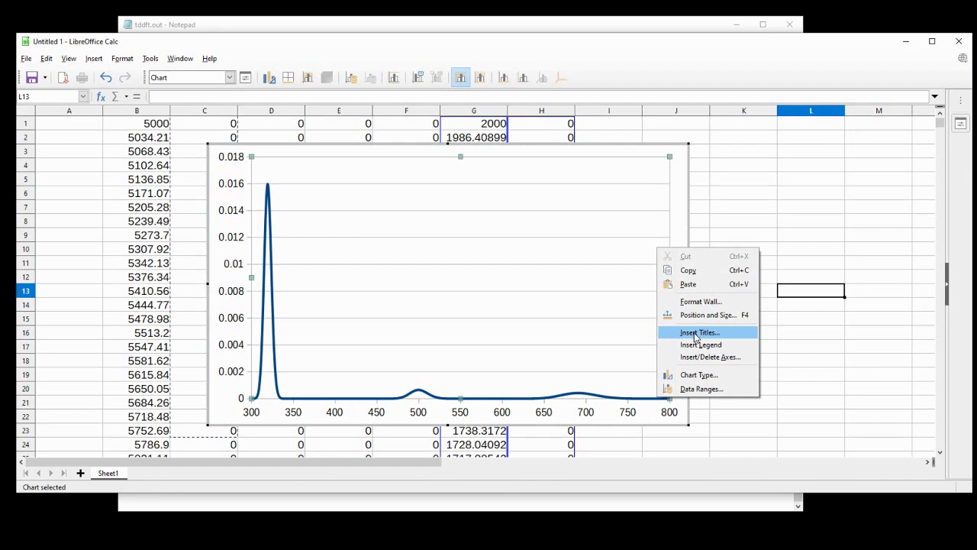
{"action": "left_click", "coordinate": [695, 334]}
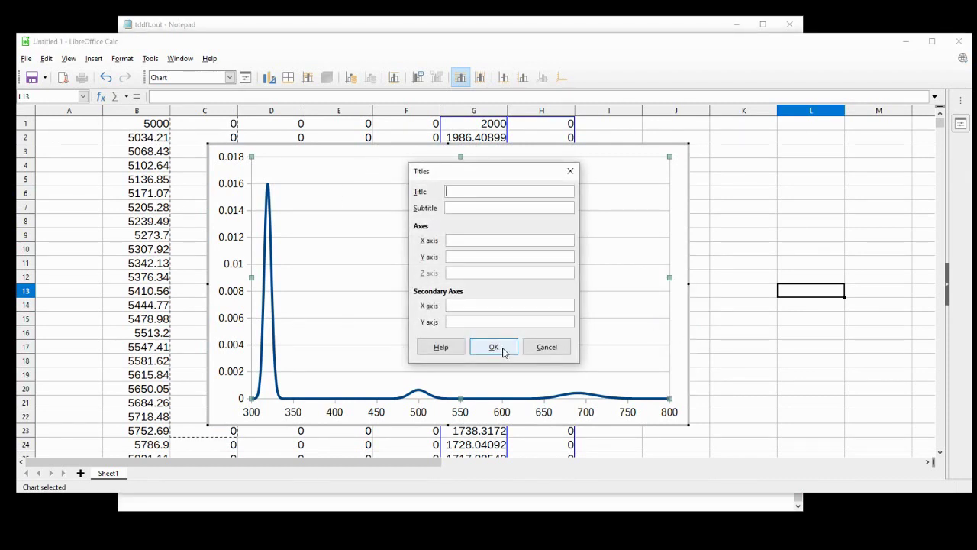
{"action": "type", "text": "Absorption Spectrum of Vanadium"}
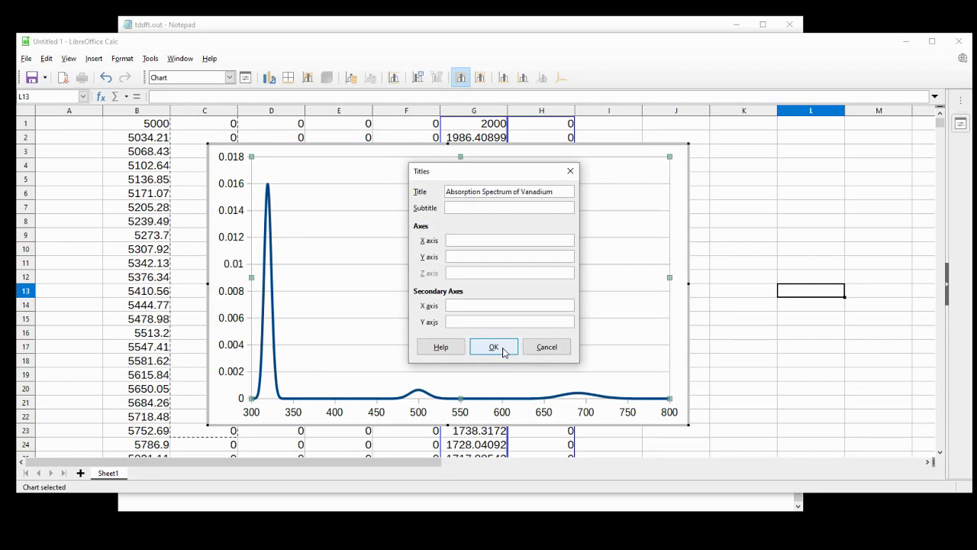
{"action": "type", "text": " (II) Hexa"}
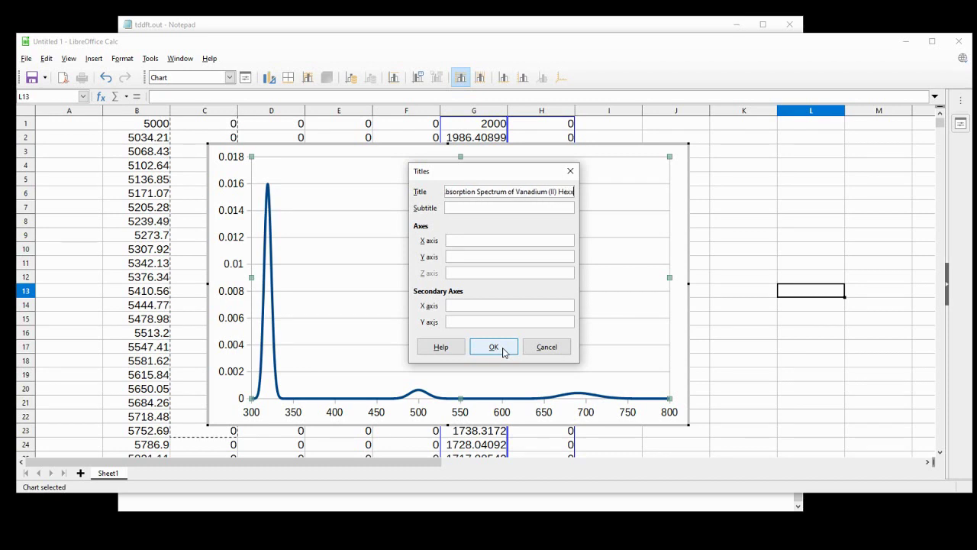
{"action": "type", "text": "qua Complex"}
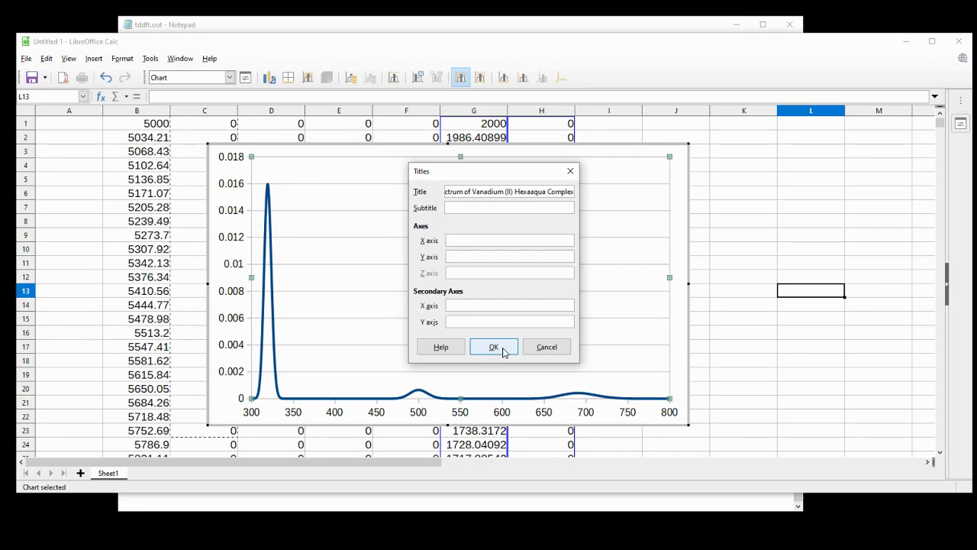
{"action": "key", "text": "Tab"}
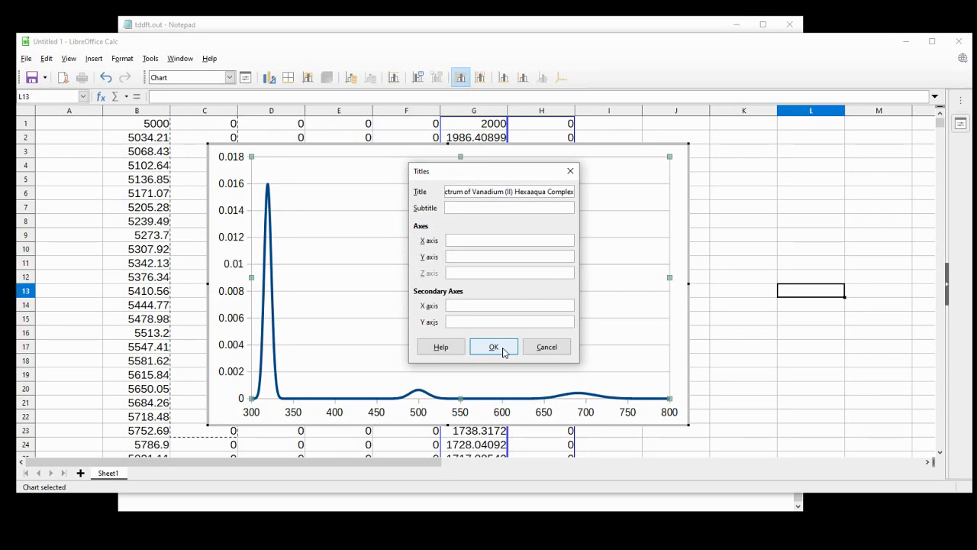
{"action": "type", "text": "As simulate"}
{"action": "type", "text": "d using ORCA"}
{"action": "type", "text": "Wavelen"}
{"action": "type", "text": "gth / nm"}
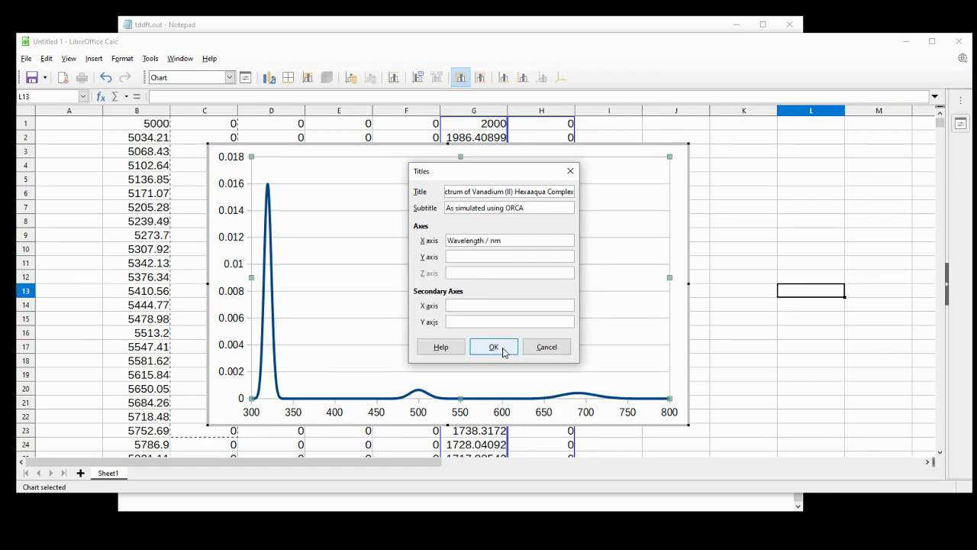
{"action": "type", "text": "Absorbance / A"}
{"action": "left_click", "coordinate": [504, 352]}
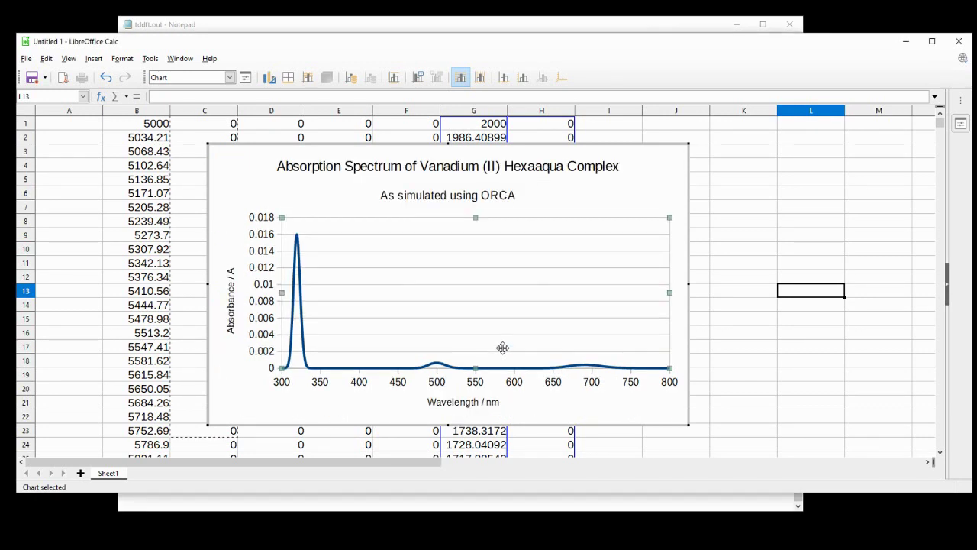
Step: Export the chart as a PNG image in the TDDFT folder named 'absorbance spectrum'
{"action": "left_click", "coordinate": [611, 202]}
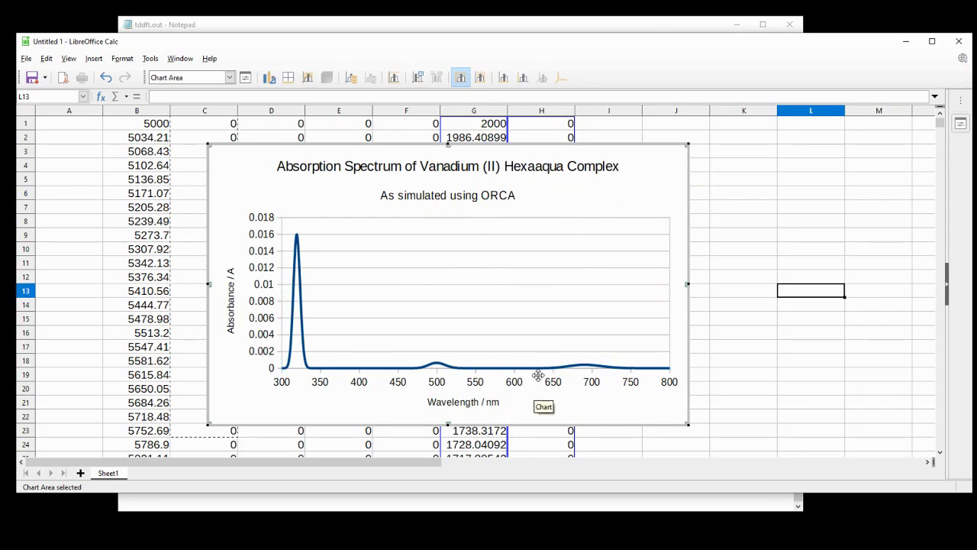
{"action": "key", "text": "Escape"}
{"action": "right_click", "coordinate": [646, 221]}
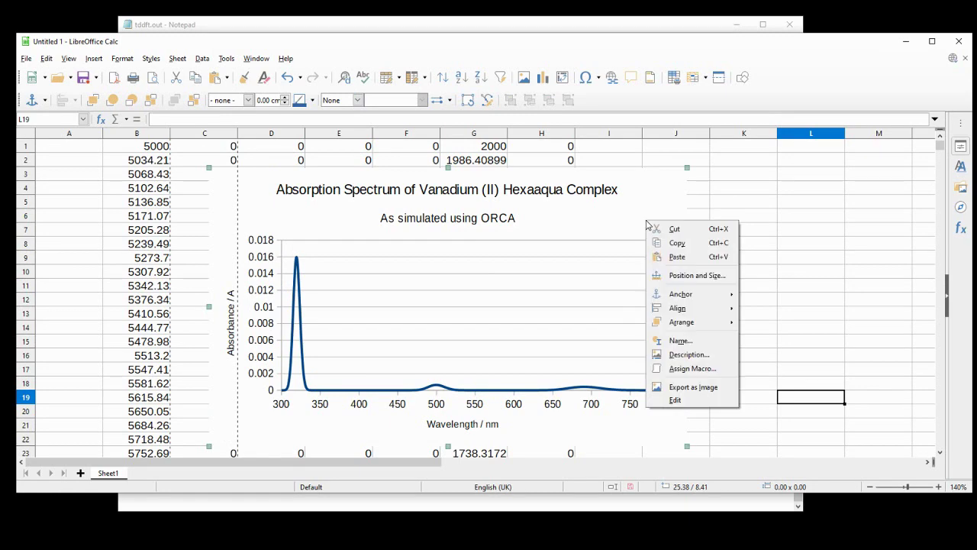
{"action": "left_click", "coordinate": [718, 391]}
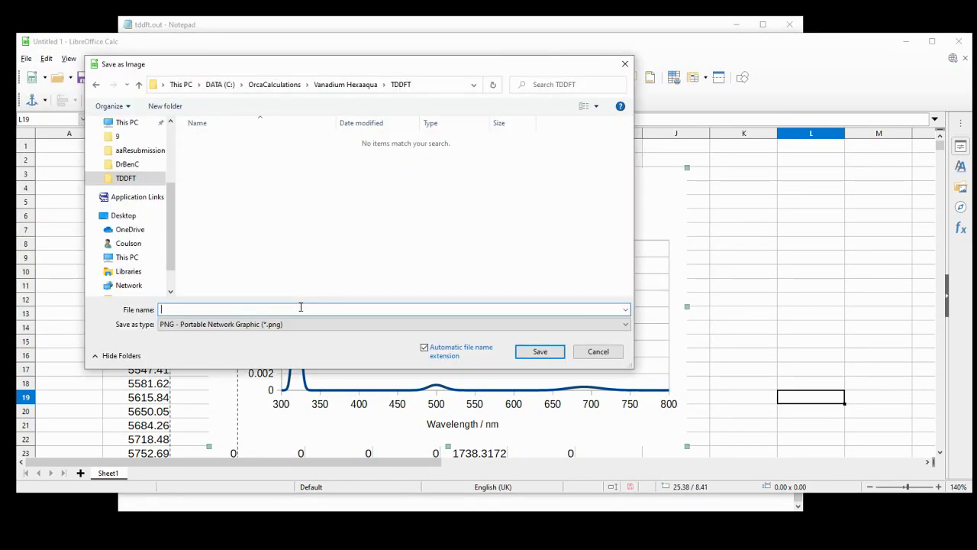
{"action": "type", "text": "absorbance spectrum"}
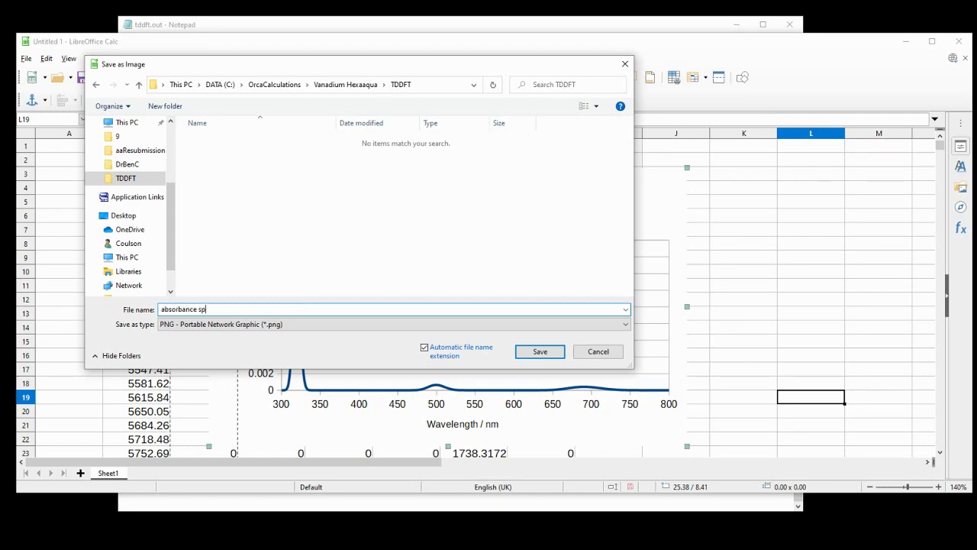